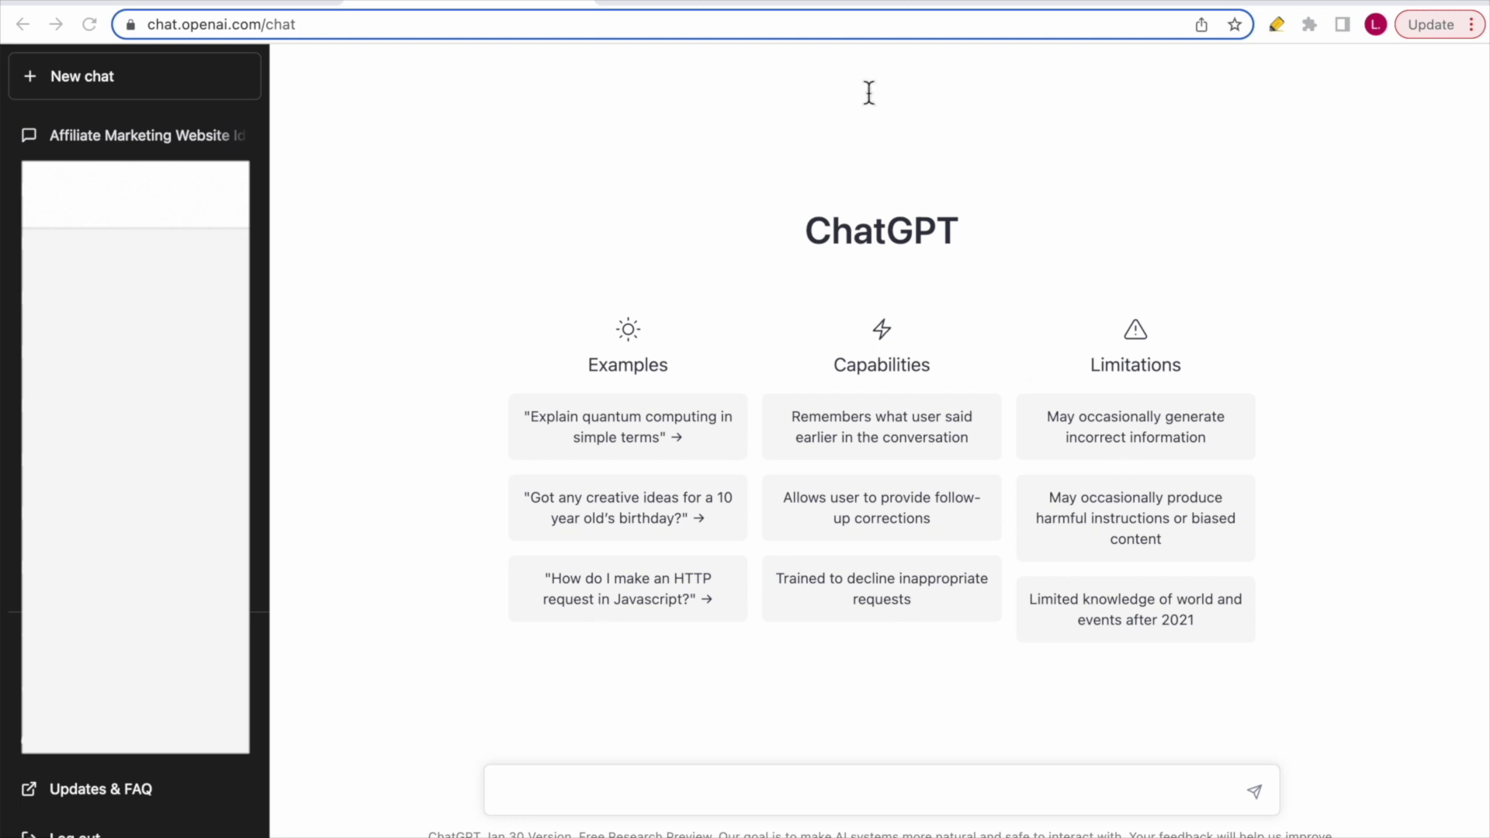
- View the OpenAI ChatGPT page from the Google results for "chat gpt" and return to the open chat page
click(698, 5)
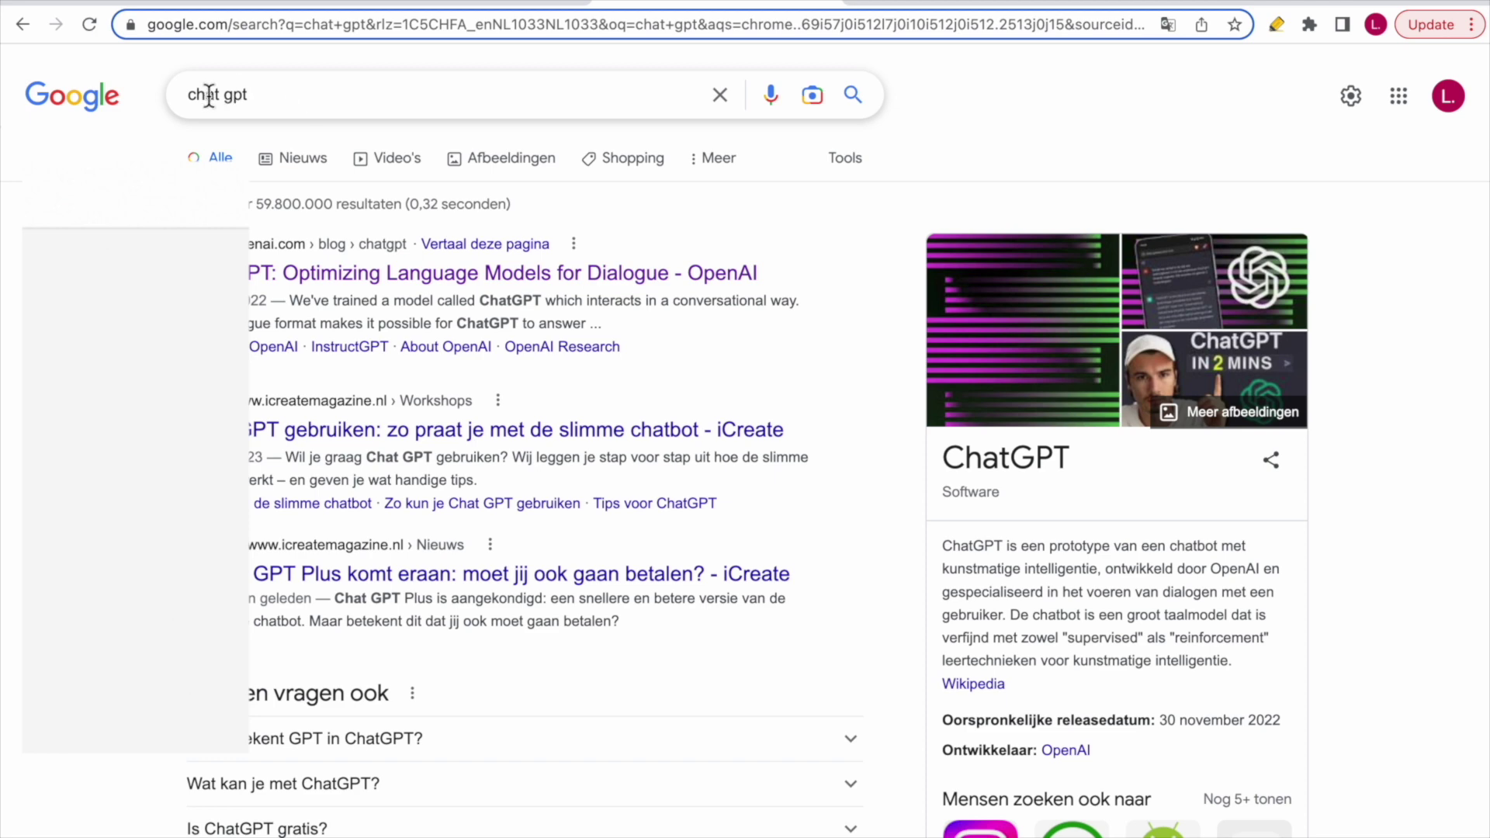
click(355, 277)
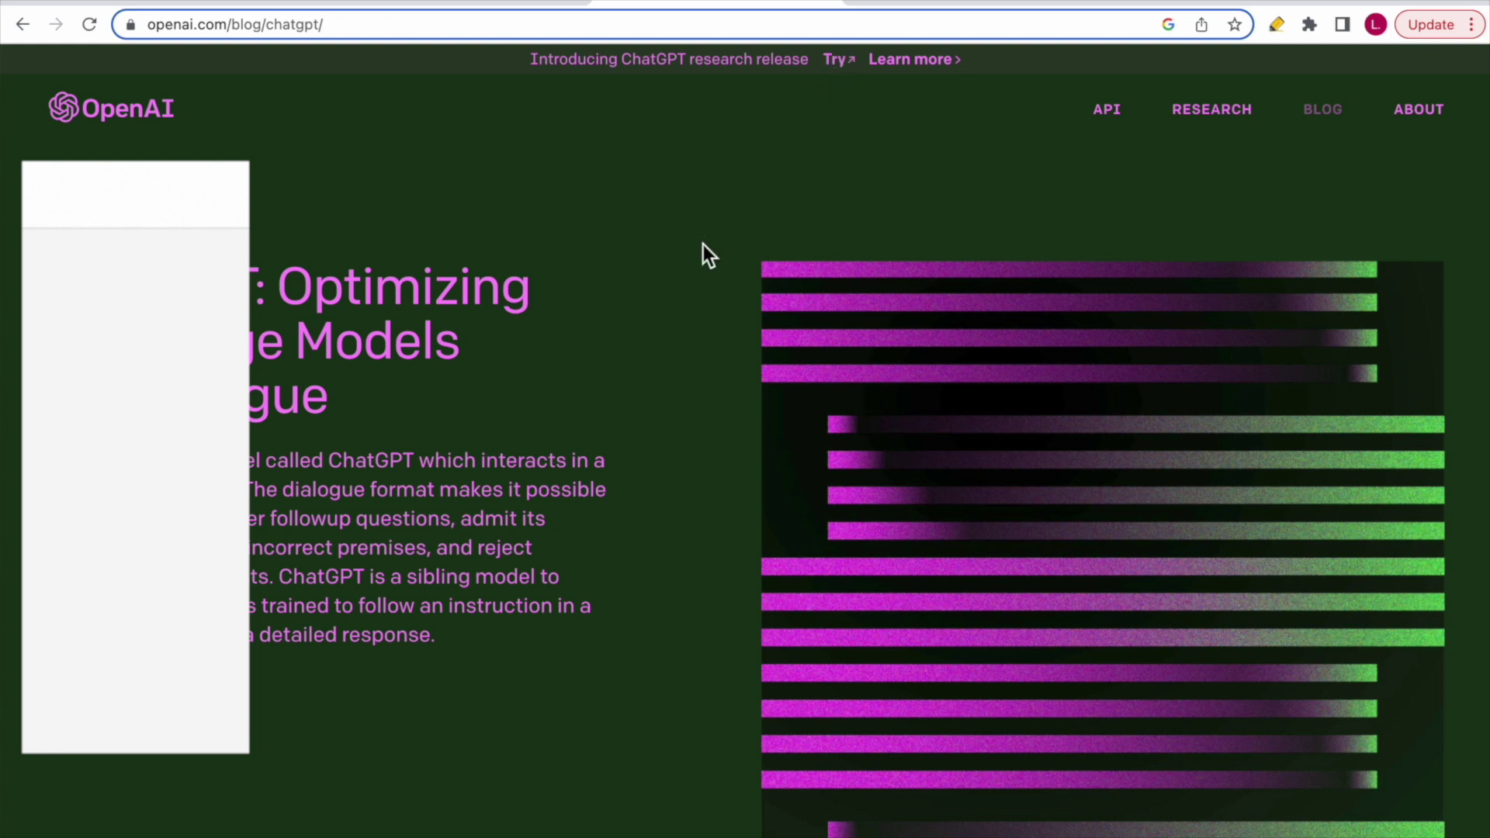
click(452, 6)
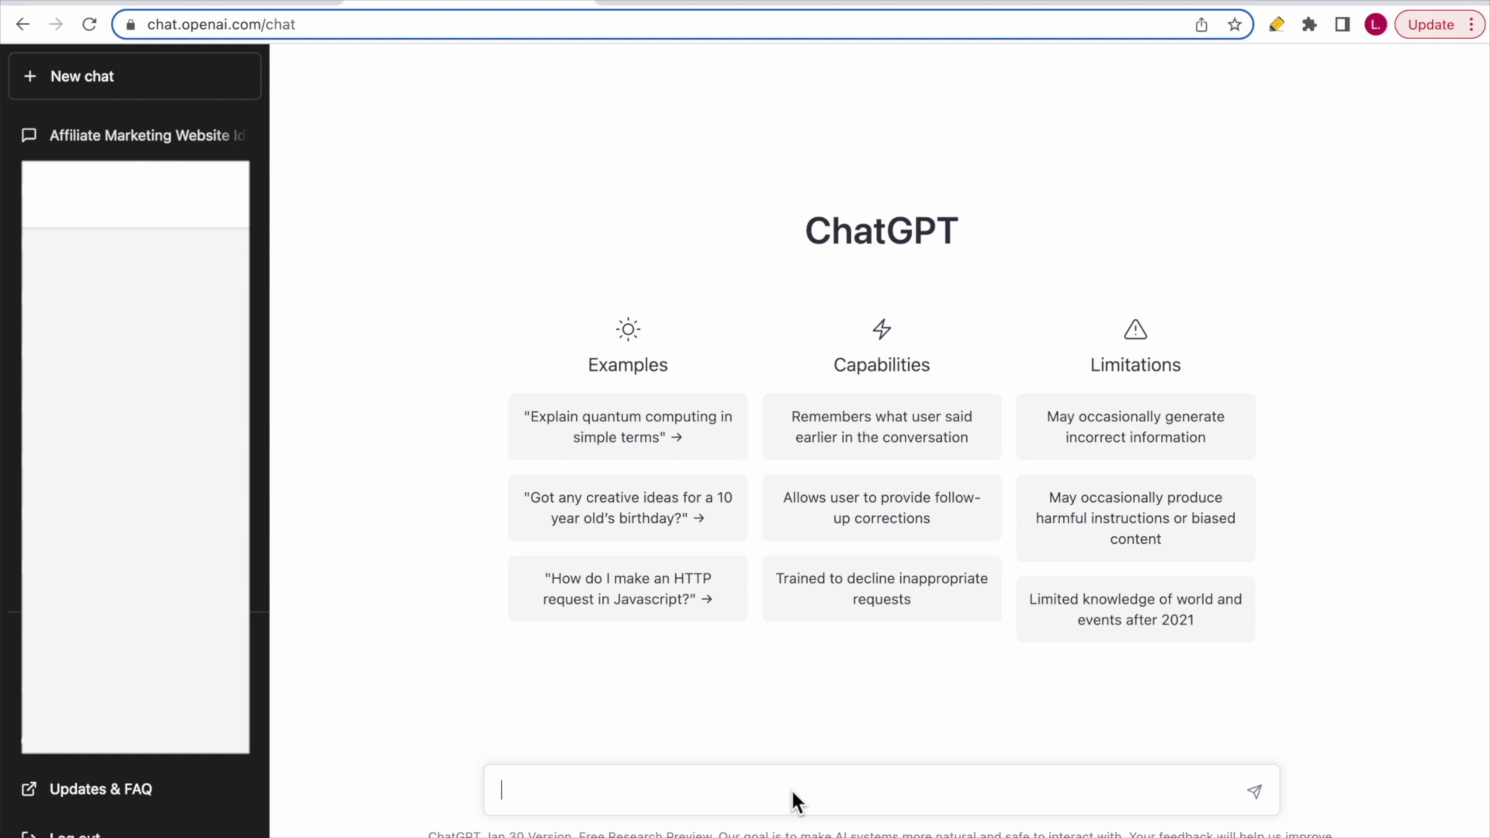
- Send the prompt "I want to create an affiliate marketing website, can you give me a list of interesting idea's?"
text(I want to create an affiliate marketing website, can you give me a list of interesting idea's?)
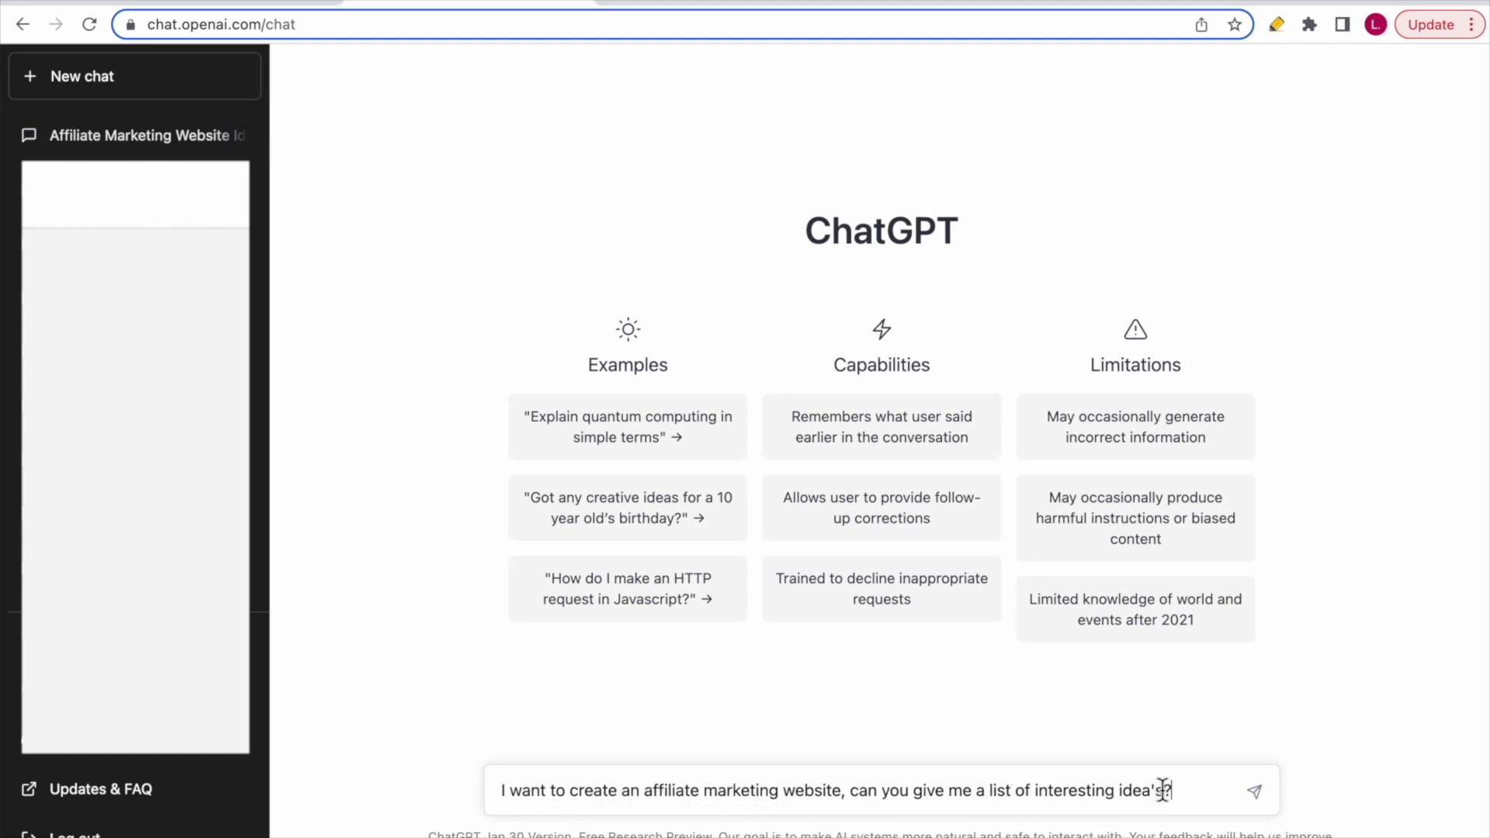
click(1253, 795)
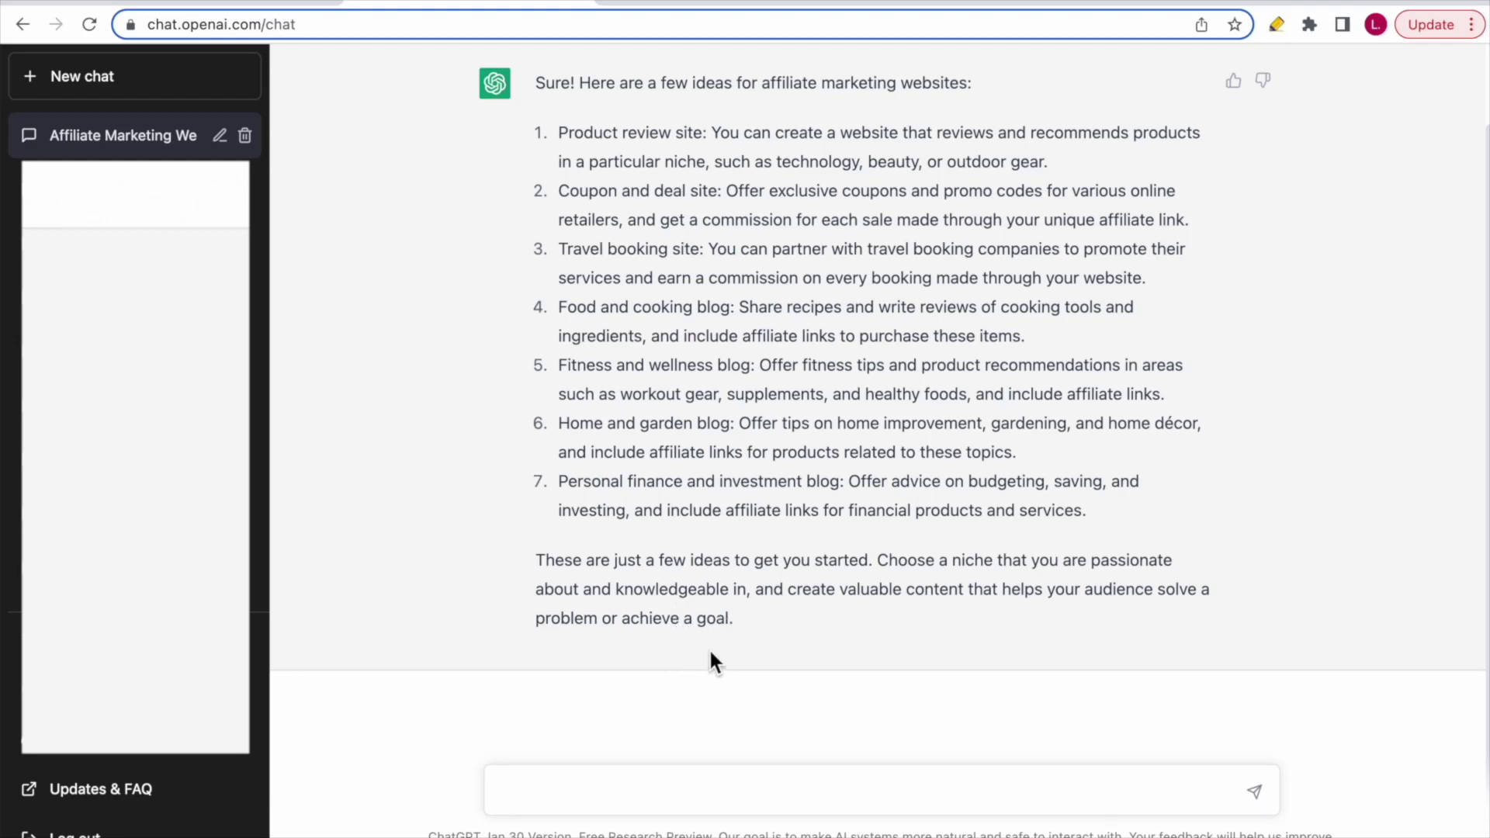
drag(873, 626, 428, 191)
click(459, 188)
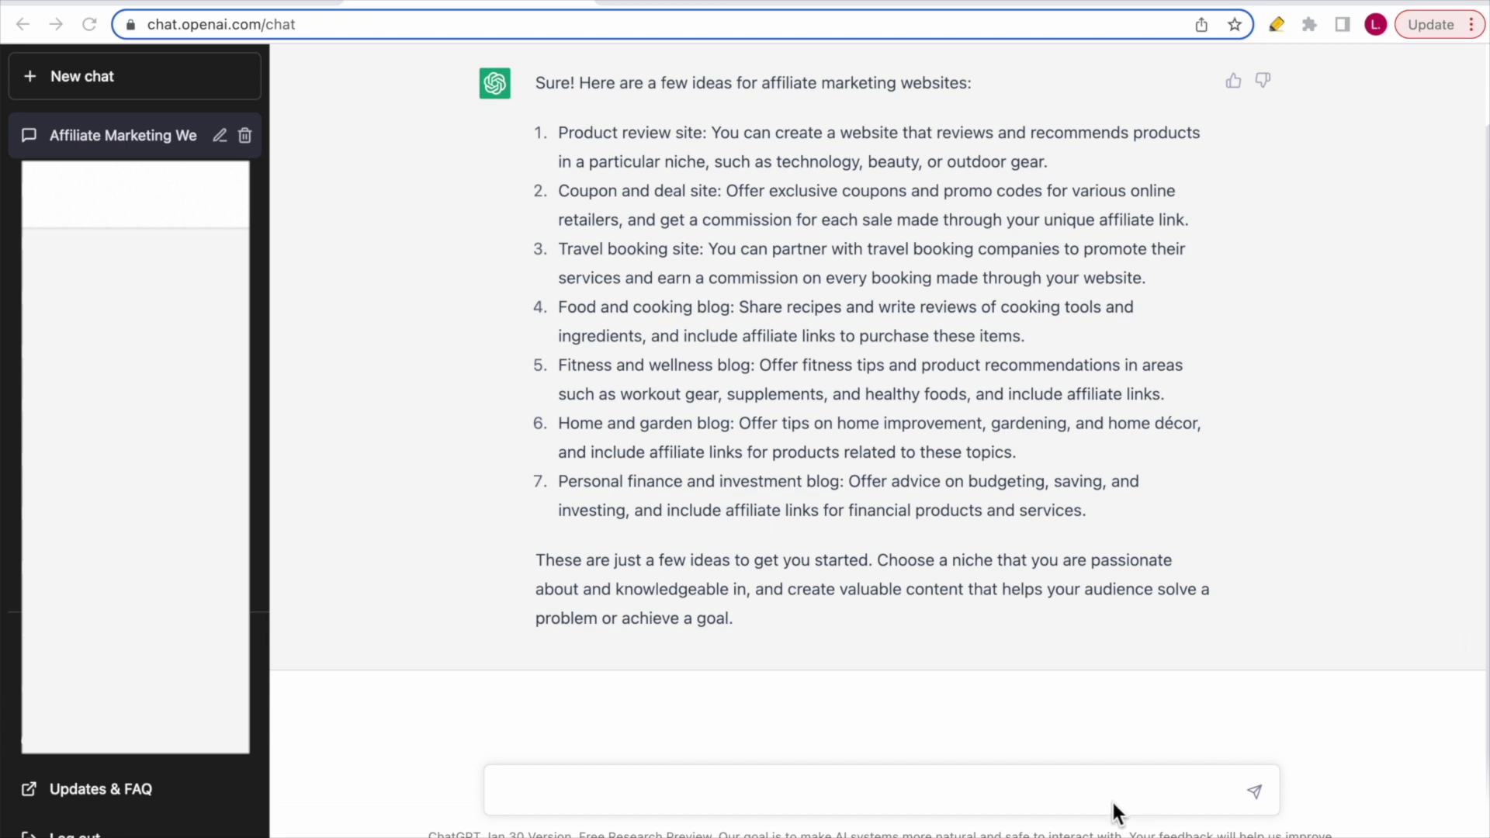
- Send the prompt "Can you create a structure for a website with detailled information and reviews about web hosting?"
click(603, 785)
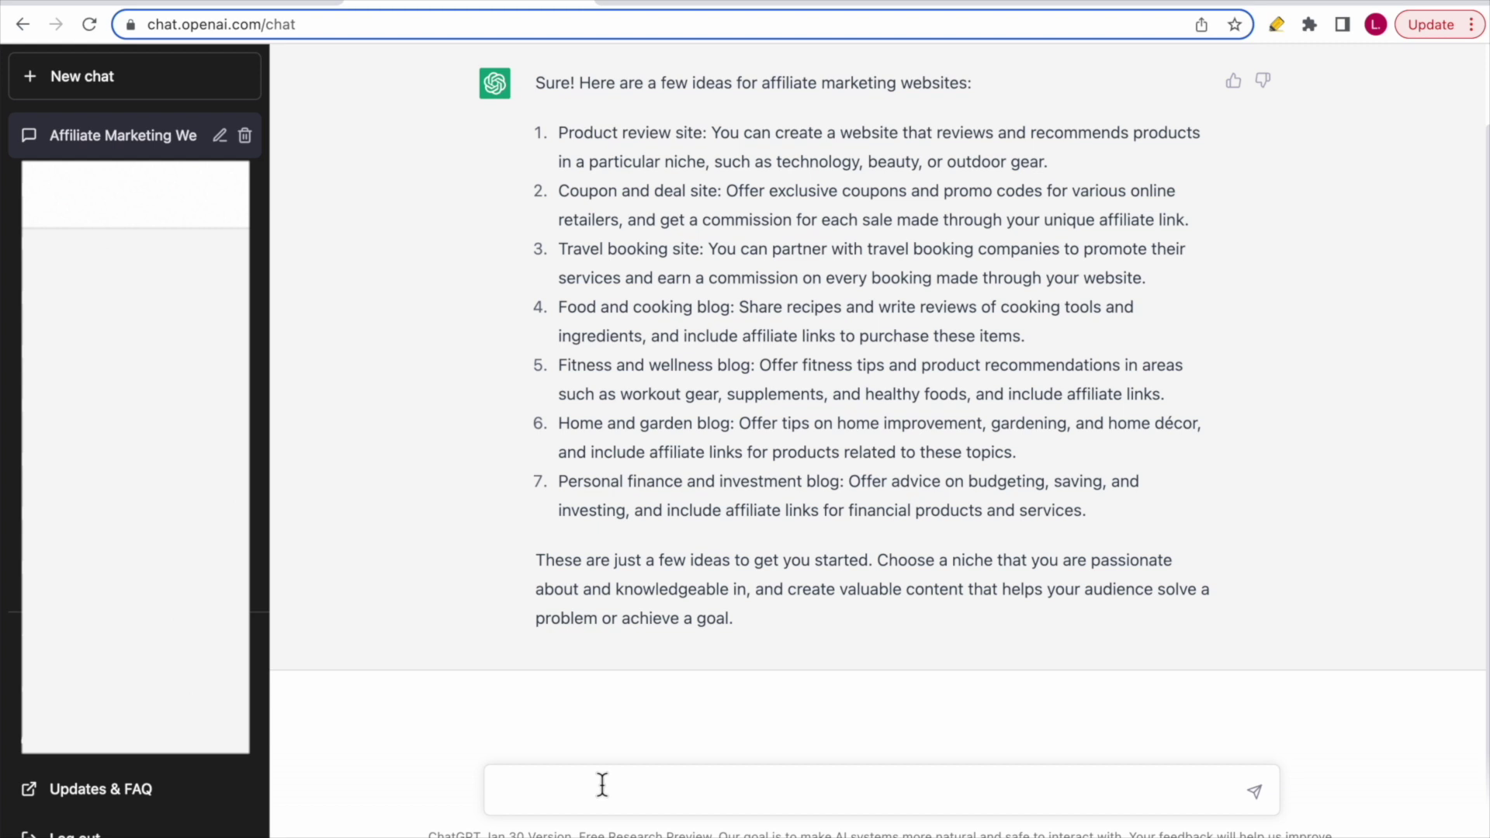
text(Can you create a structure for a website with detailled information and reviews about web hosting?)
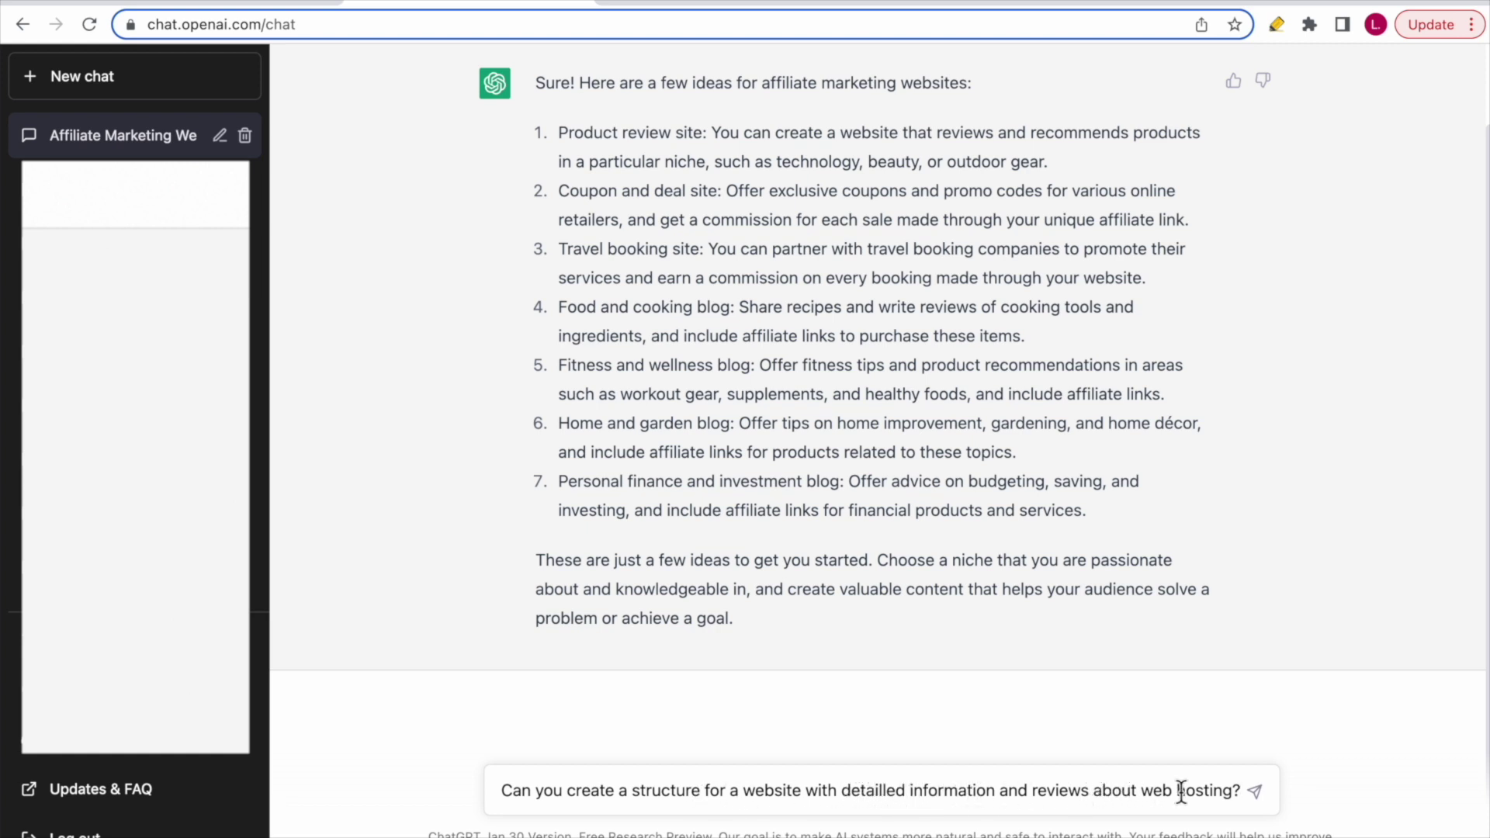
key(Return)
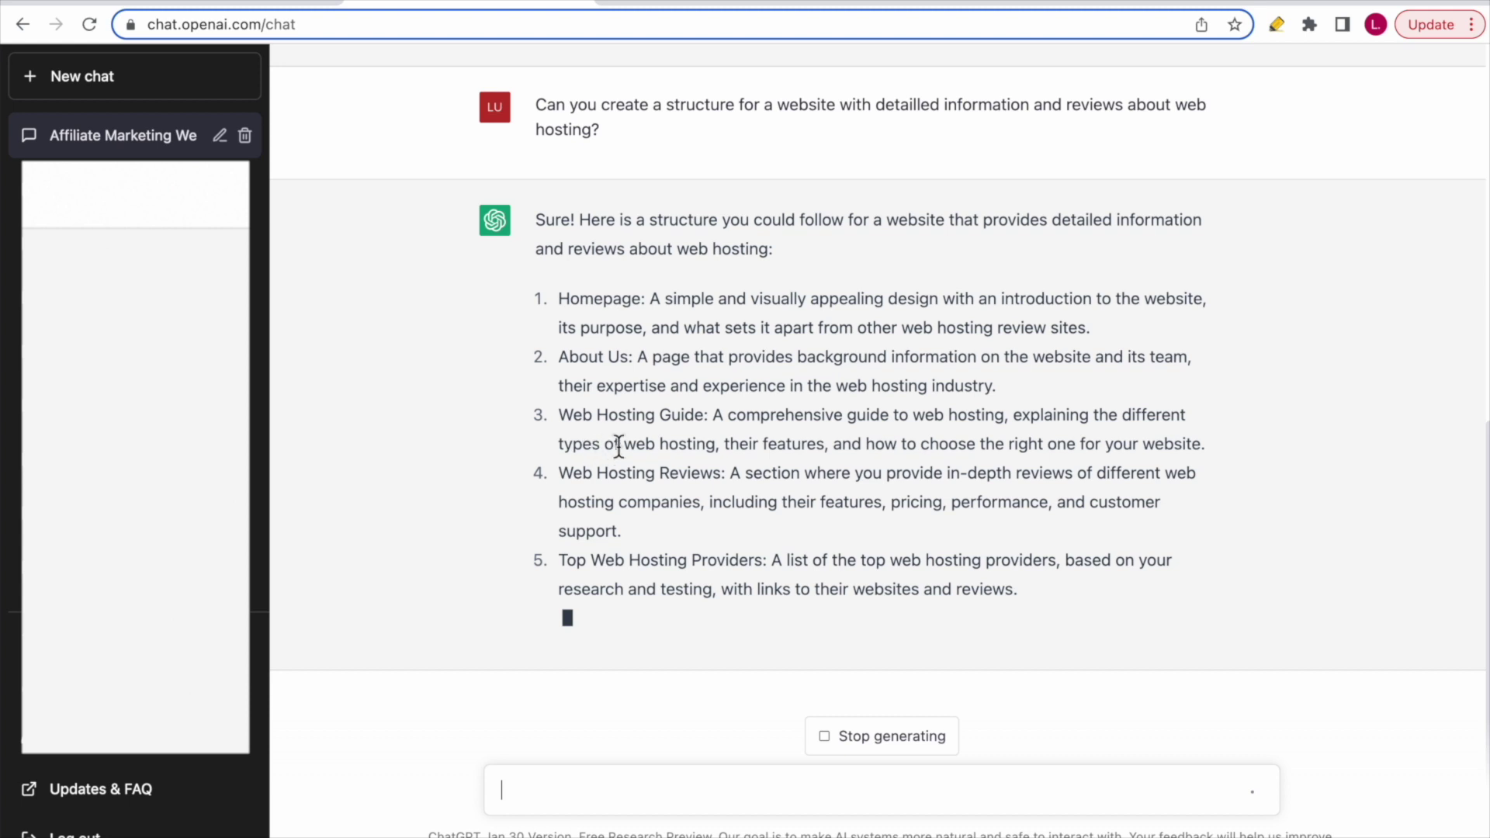
- Read through the proposed web hosting site structure, highlighting "explaining the different types of web hosting" in the Web Hosting Guide item
scroll(922, 404, up, 1)
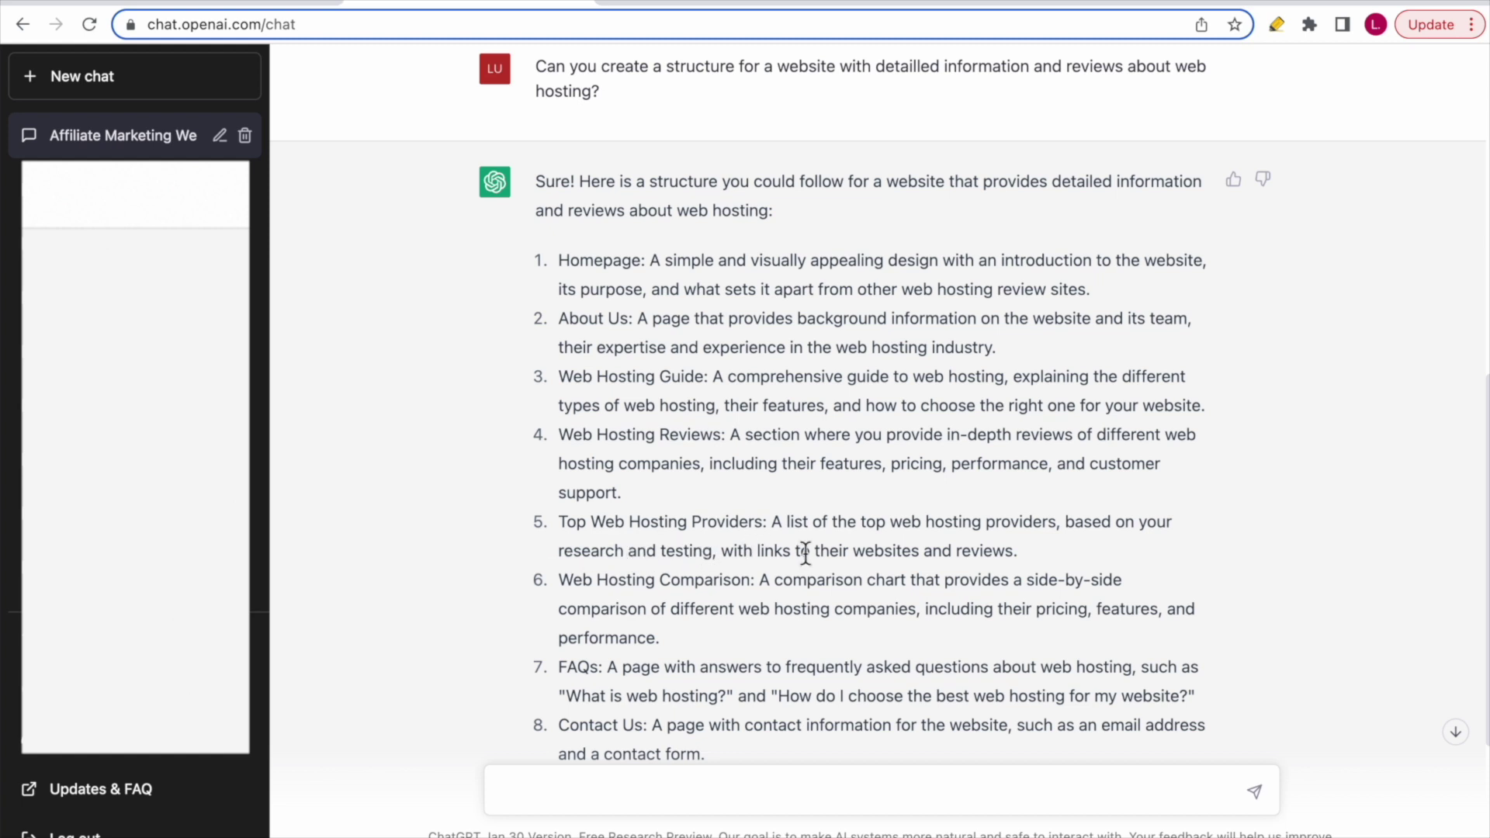
scroll(514, 523, down, 1)
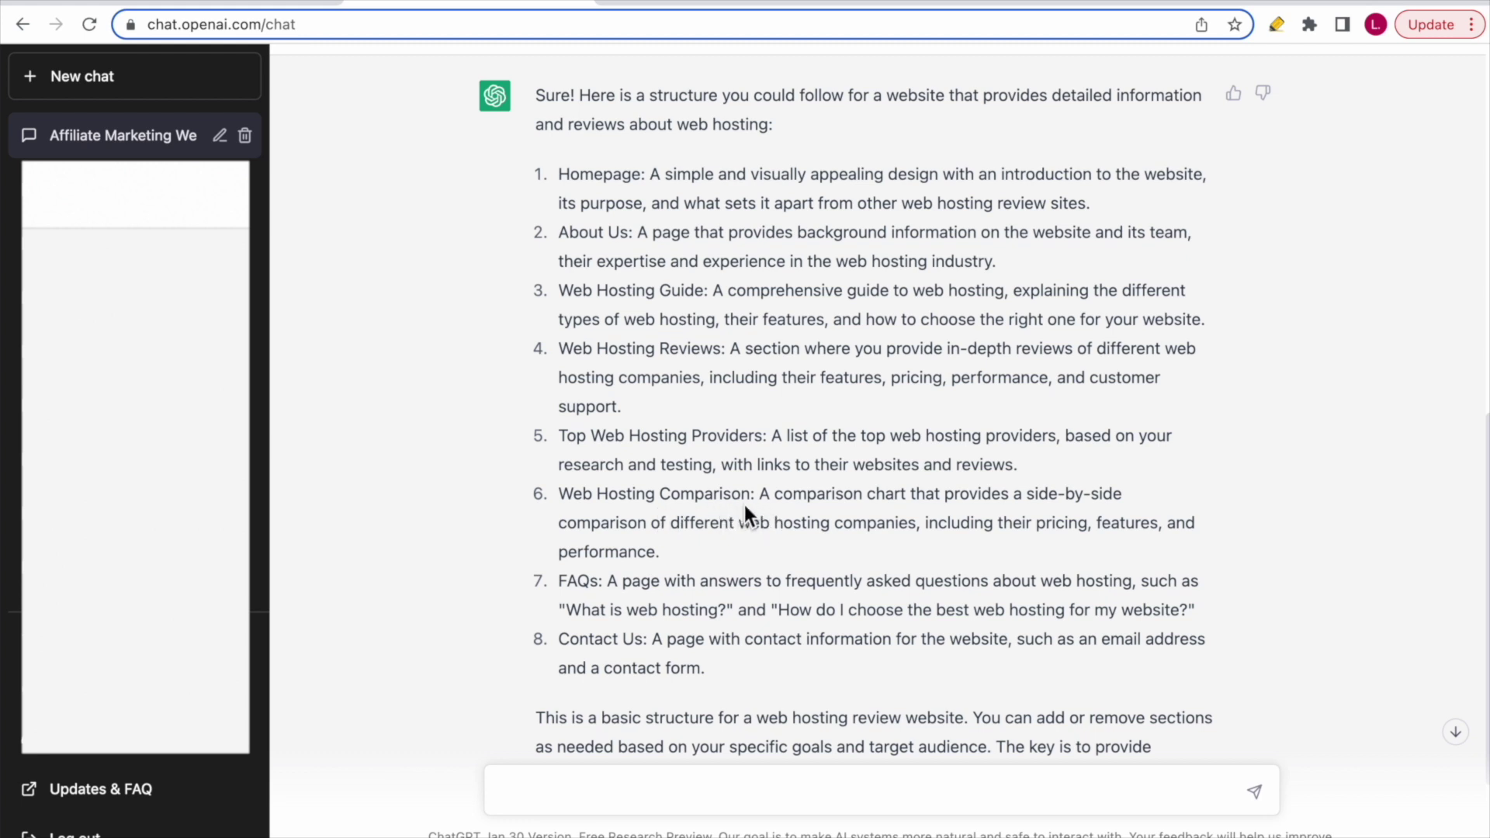
scroll(590, 564, down, 1)
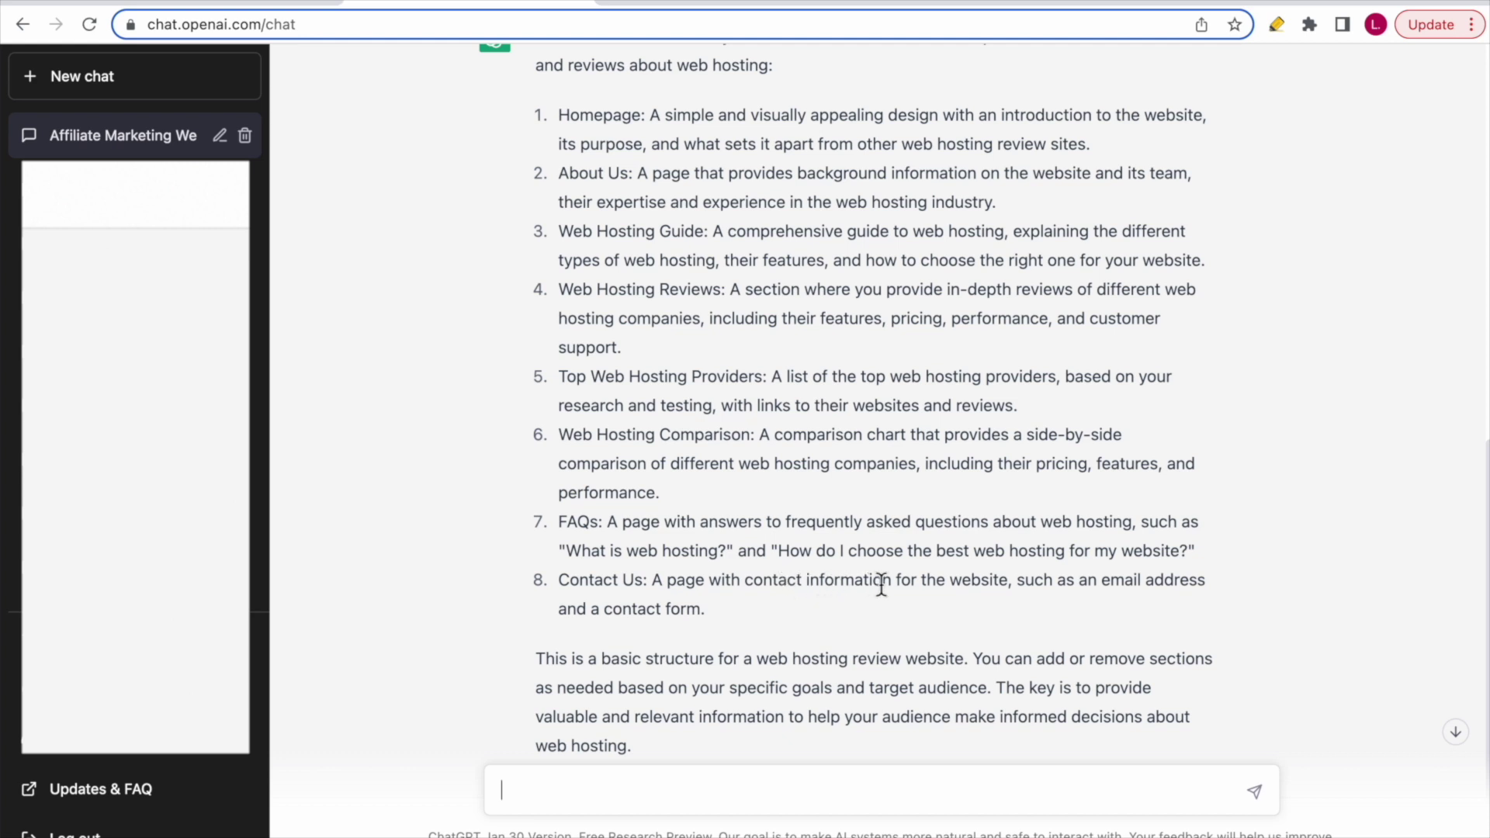
scroll(509, 556, down, 2)
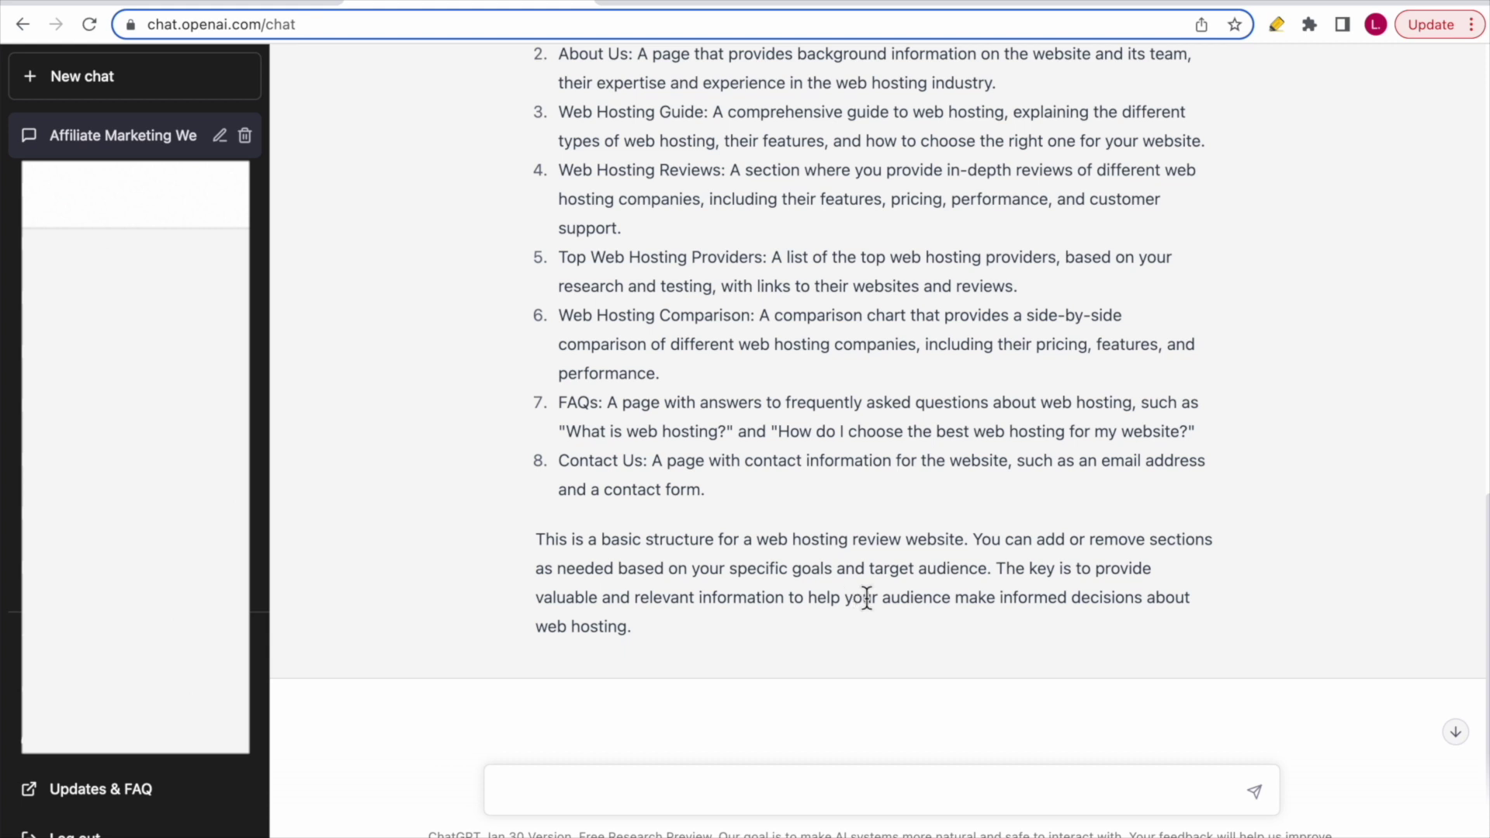
scroll(866, 600, up, 4)
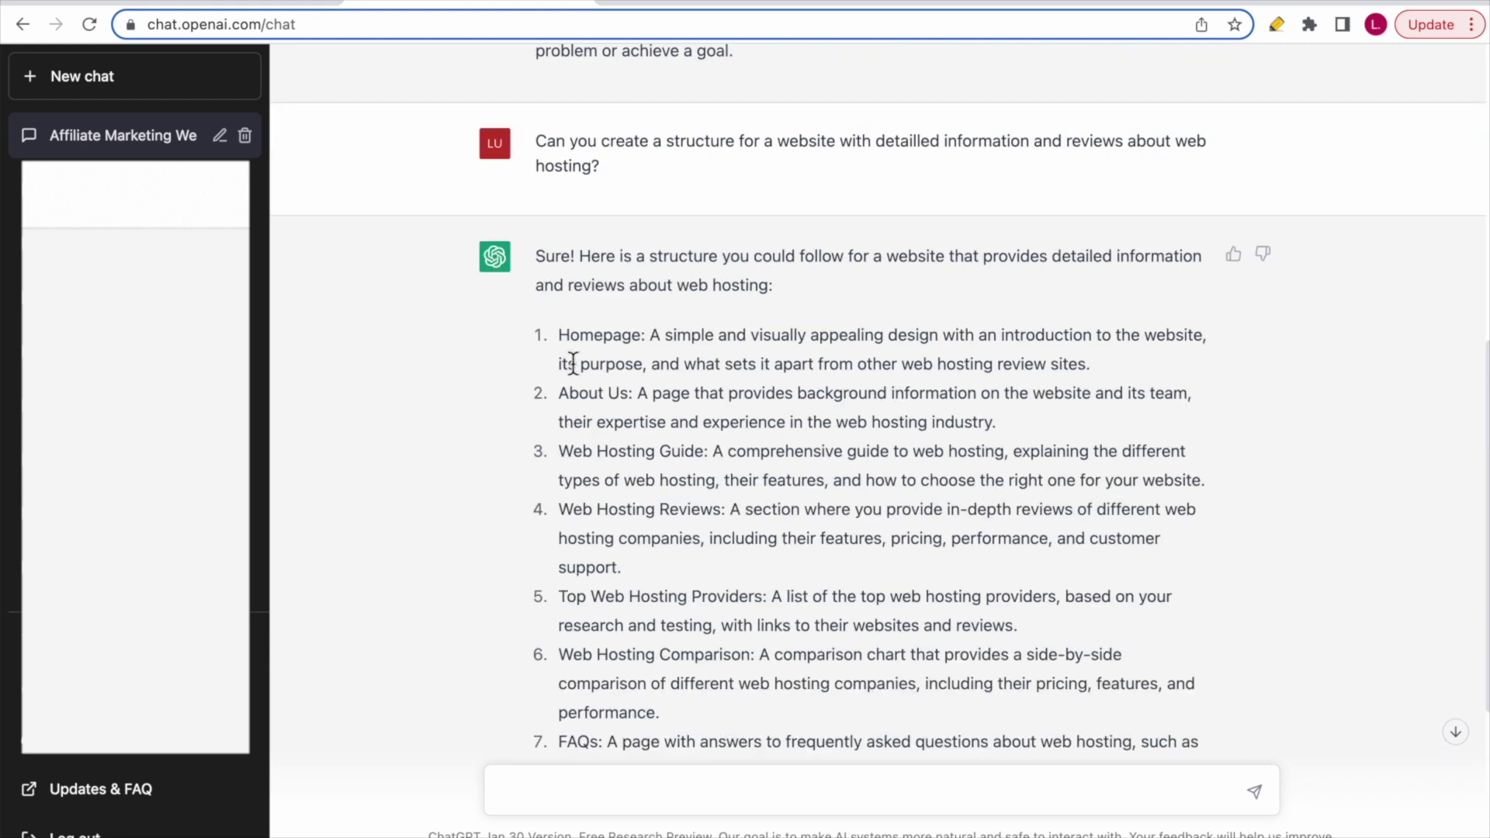
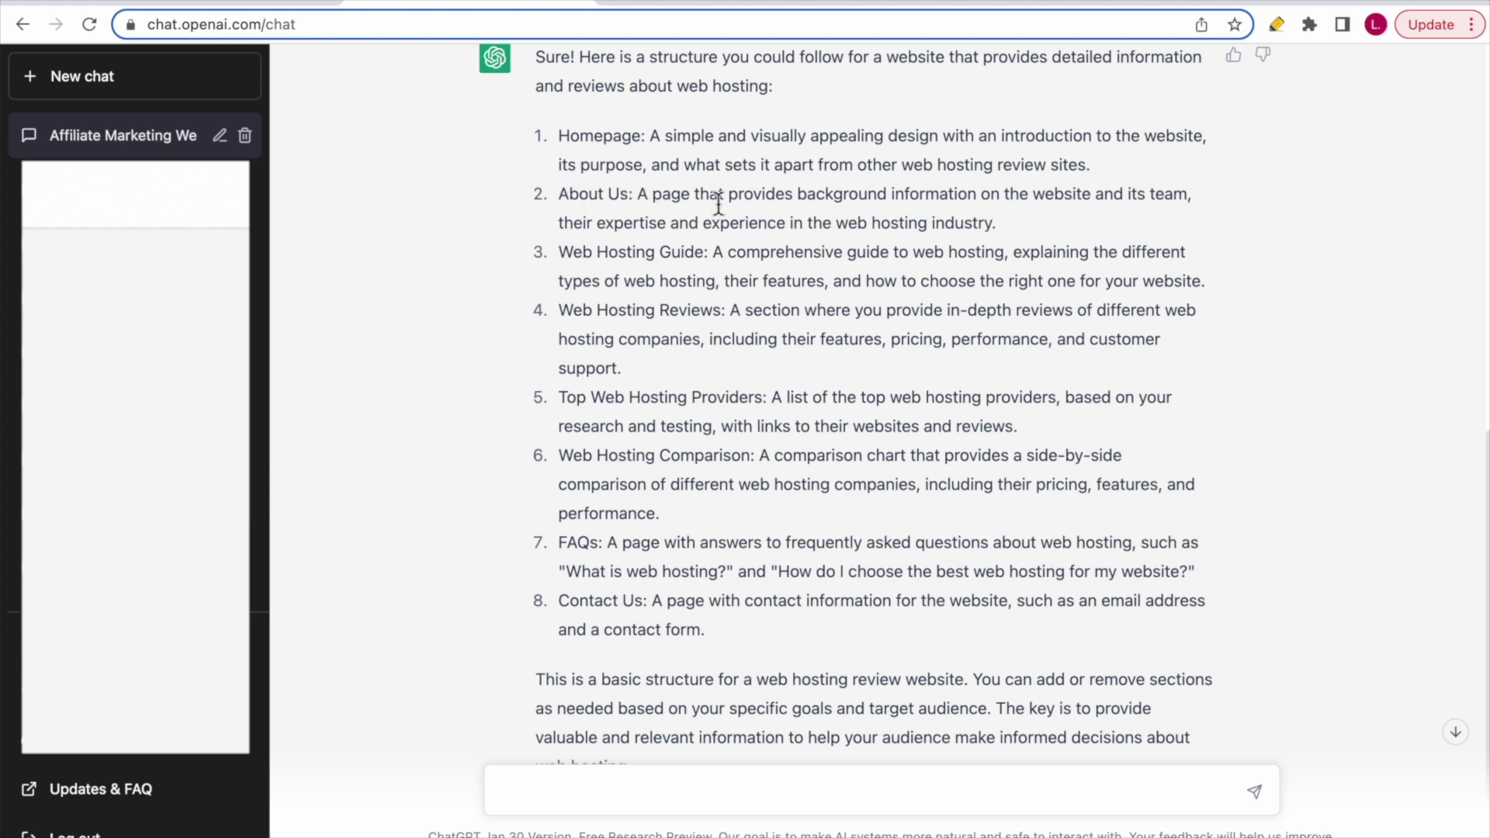
scroll(826, 257, up, 1)
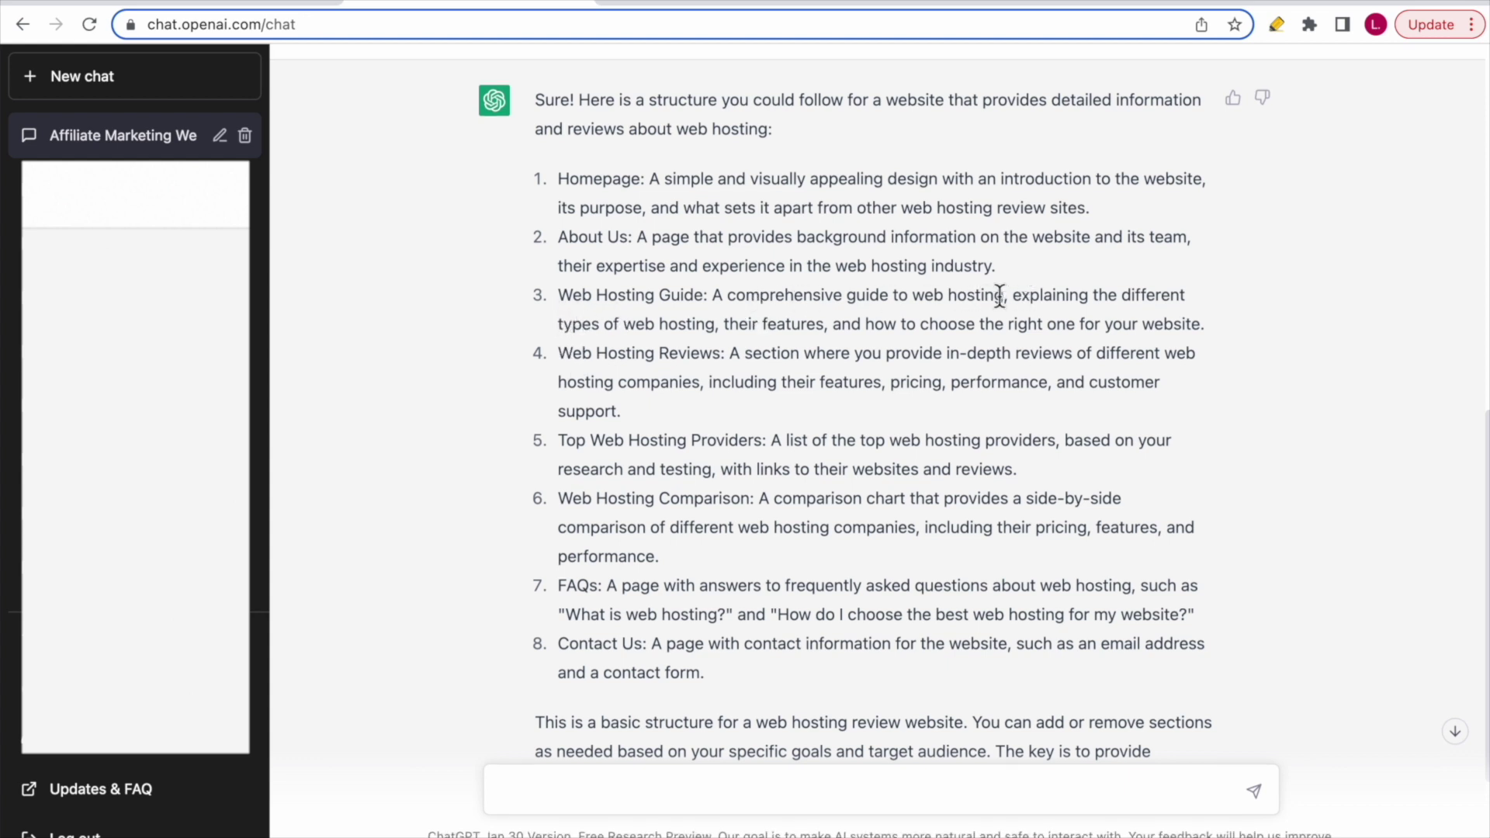
drag(1014, 295, 715, 324)
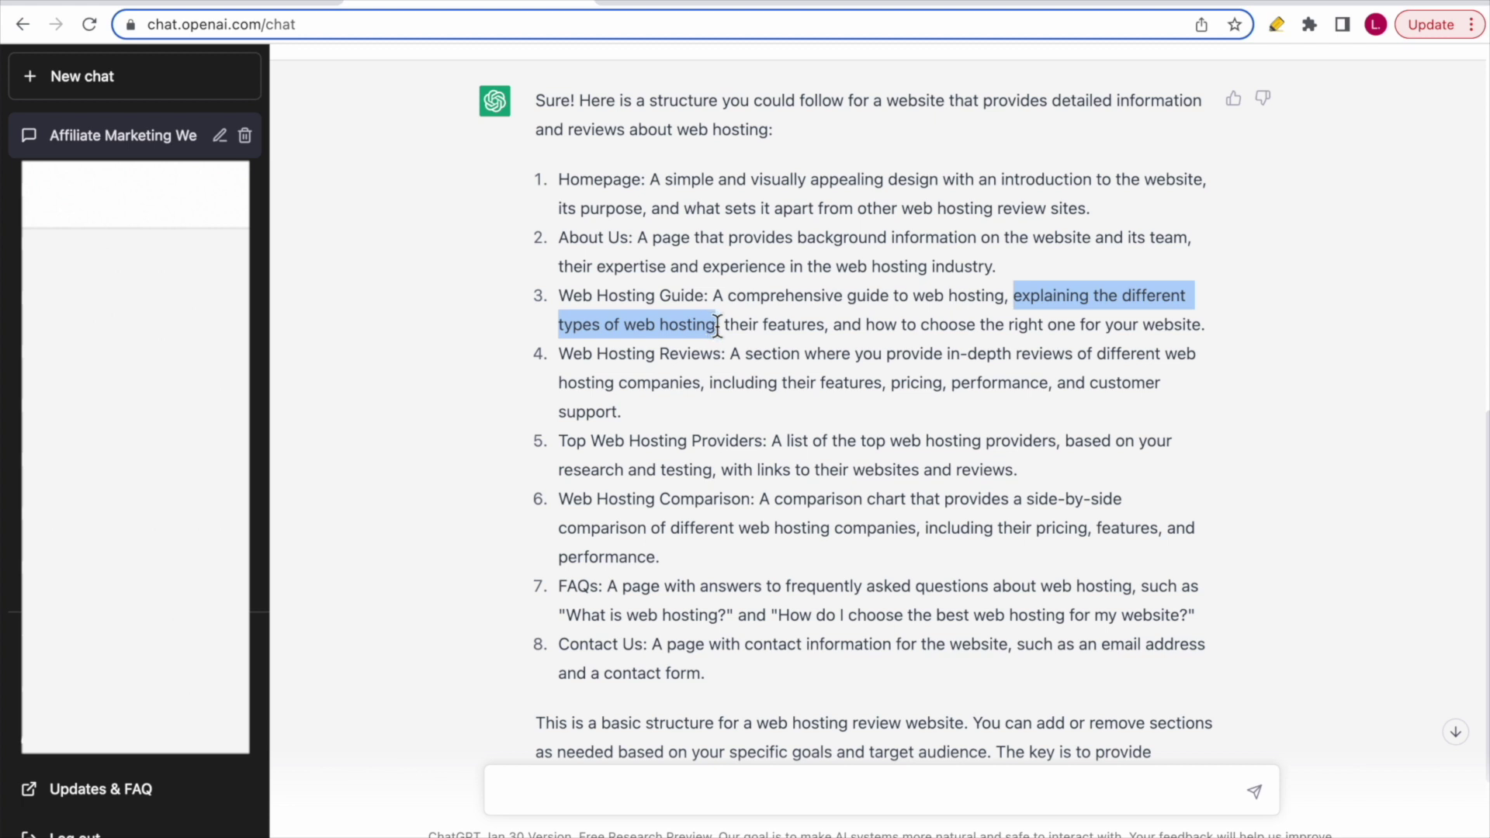
scroll(854, 543, down, 3)
click(914, 691)
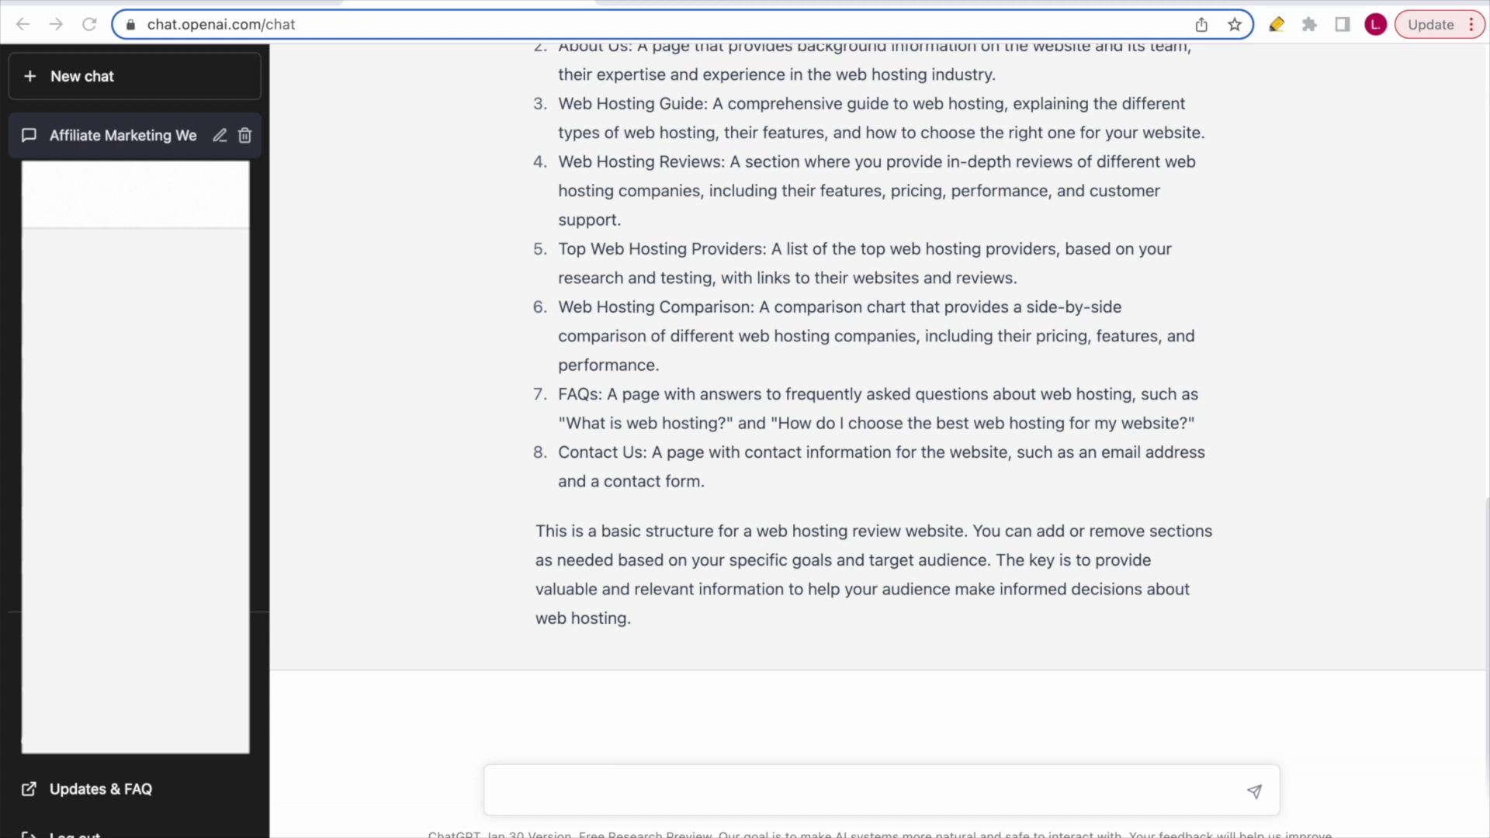
- Send the prompt "Can you write an unique article that is optimised for the keyword: different types of web hosting"
click(758, 782)
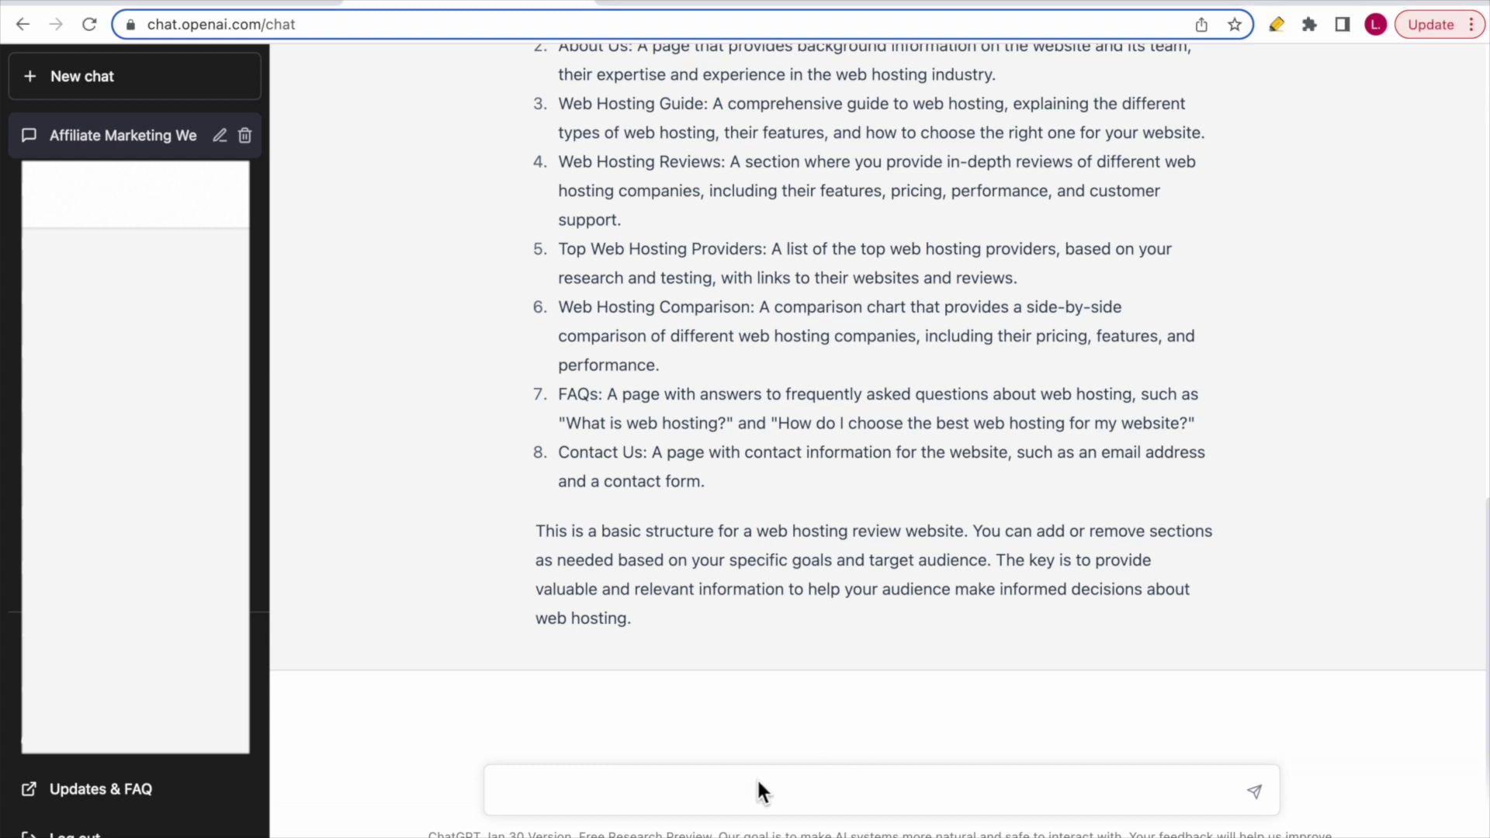
text(Can you write an unique article that is optimised for the keyword: different types of web hosting)
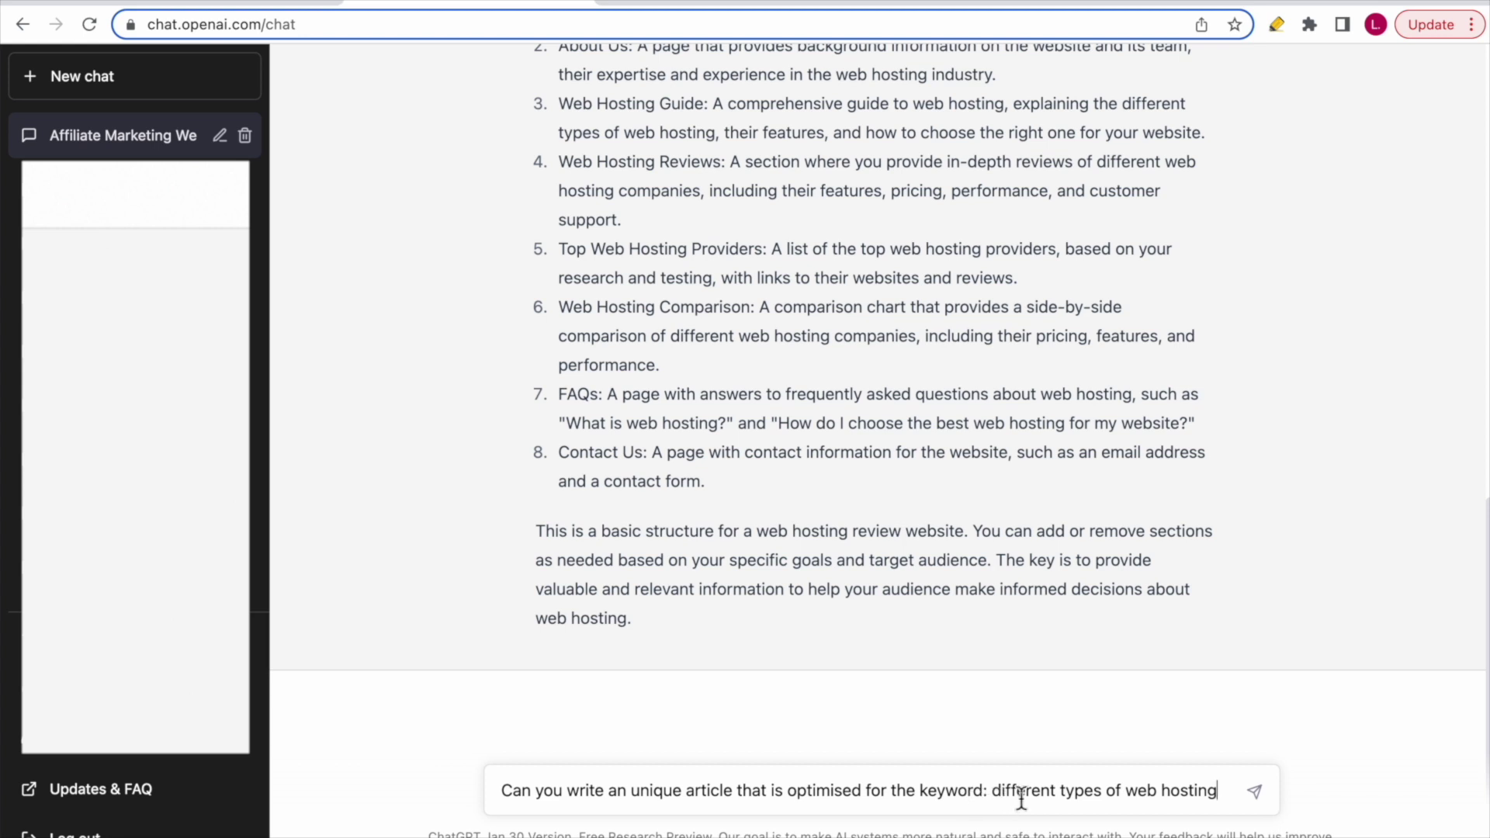
click(1255, 793)
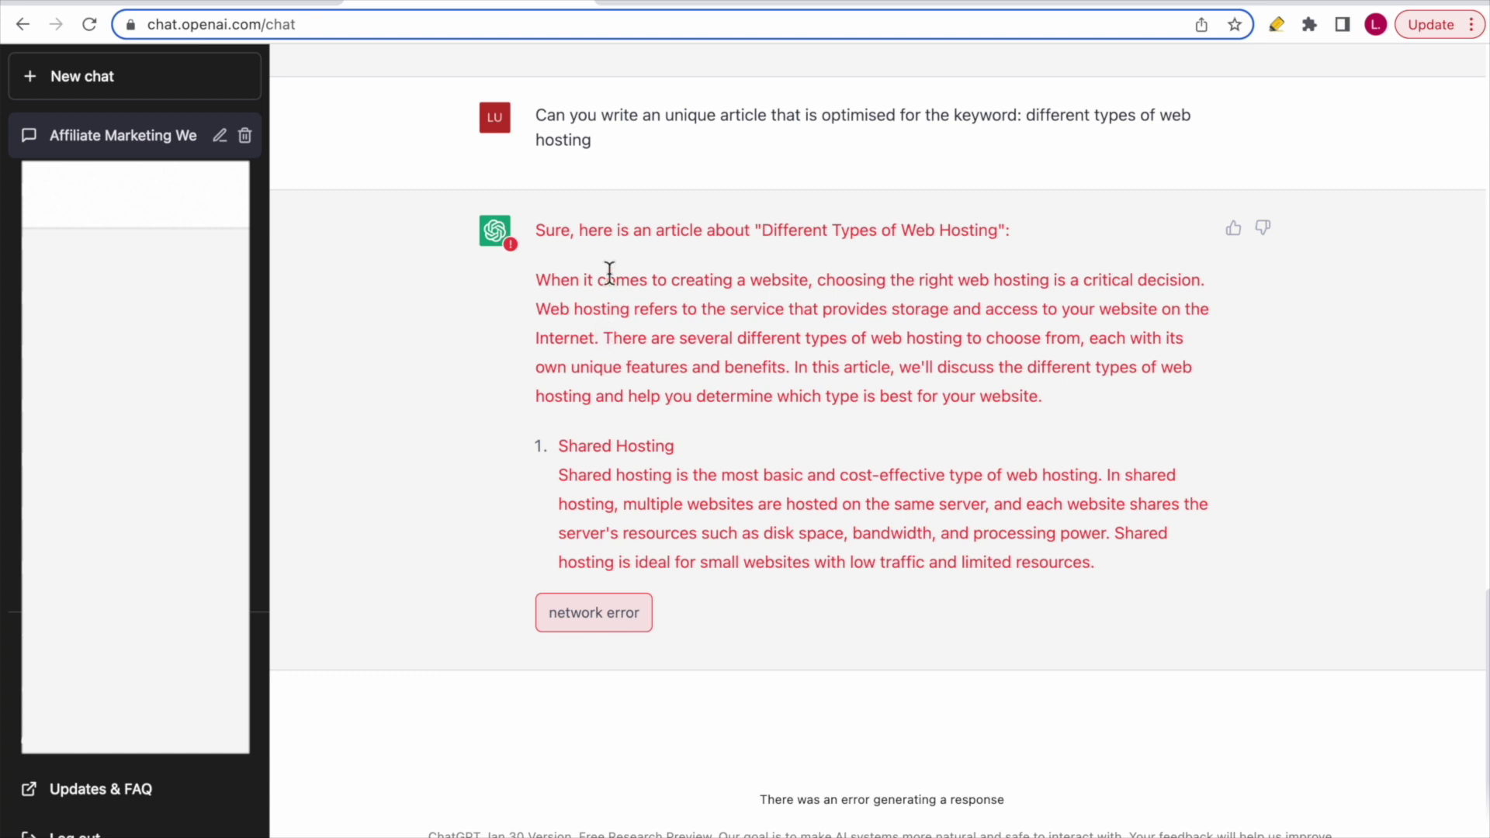
- Reload the chat page and resend the prompt "Can you write an unique article that is optimised for the keyword: different types of web hosting"
click(427, 31)
key(Return)
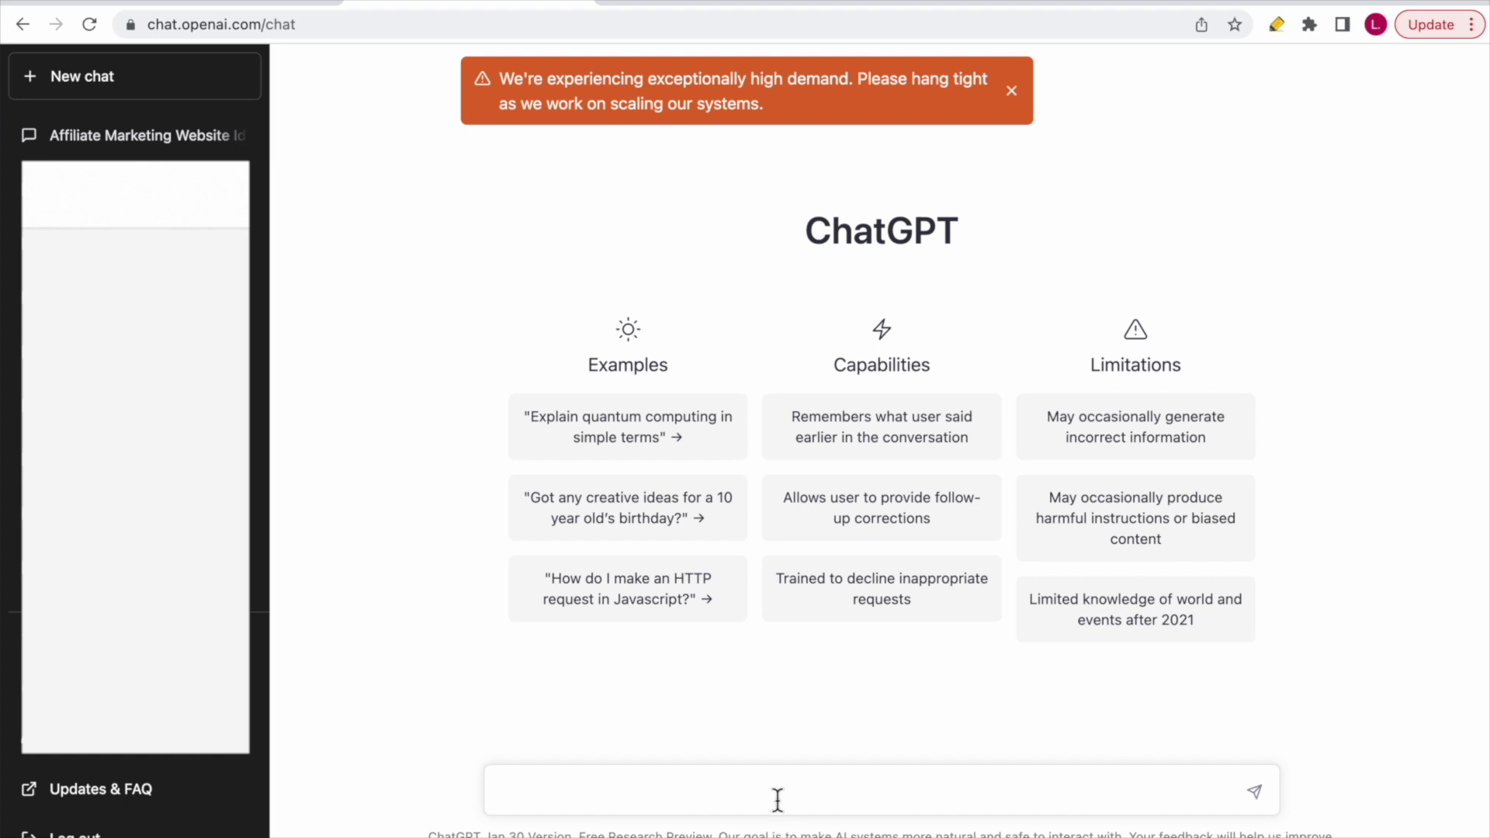
text(Can you write an unique article that is optimised for the keyword: different types of web hosting)
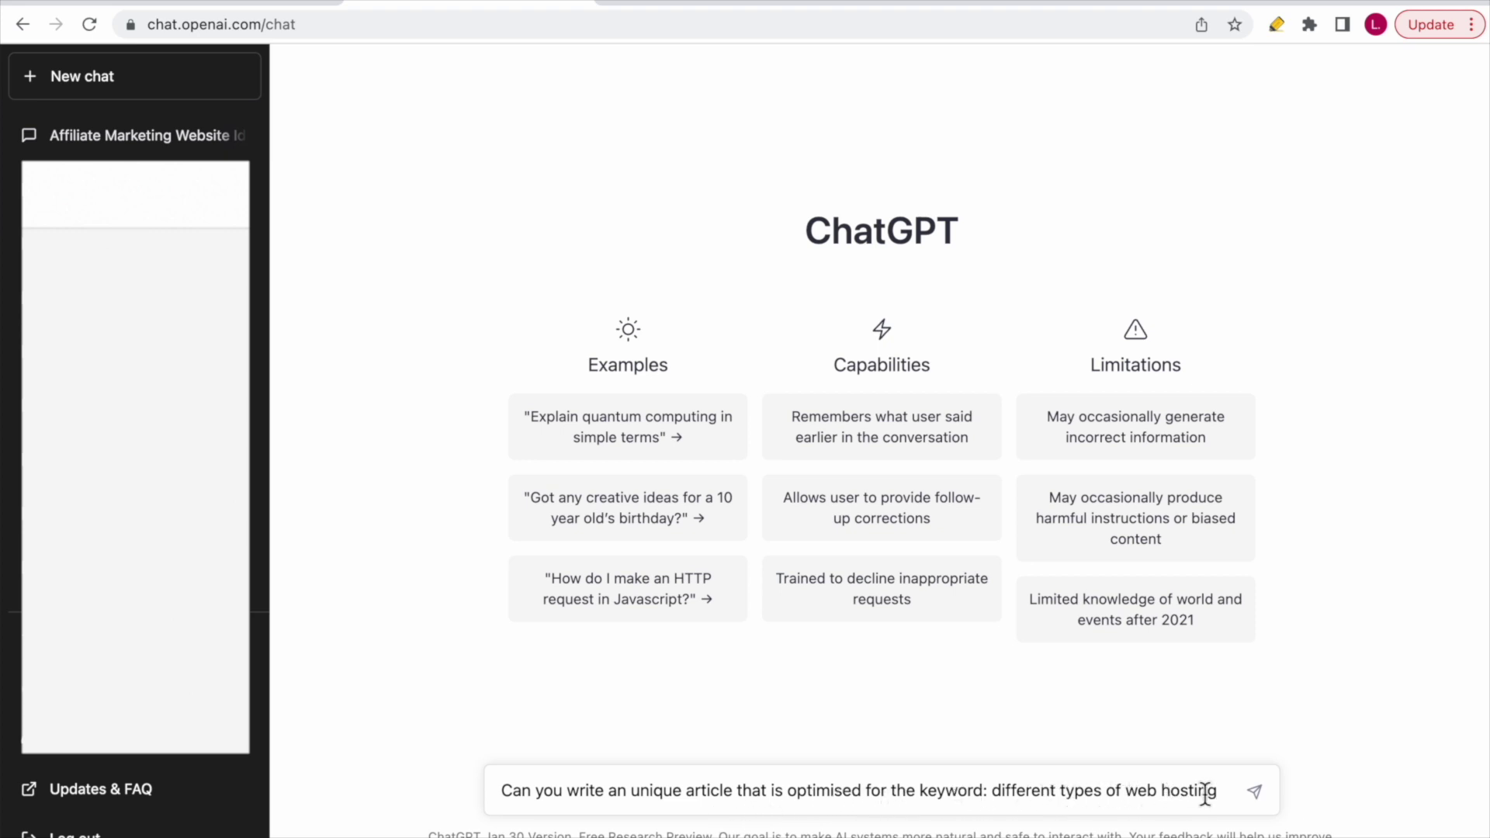
key(Return)
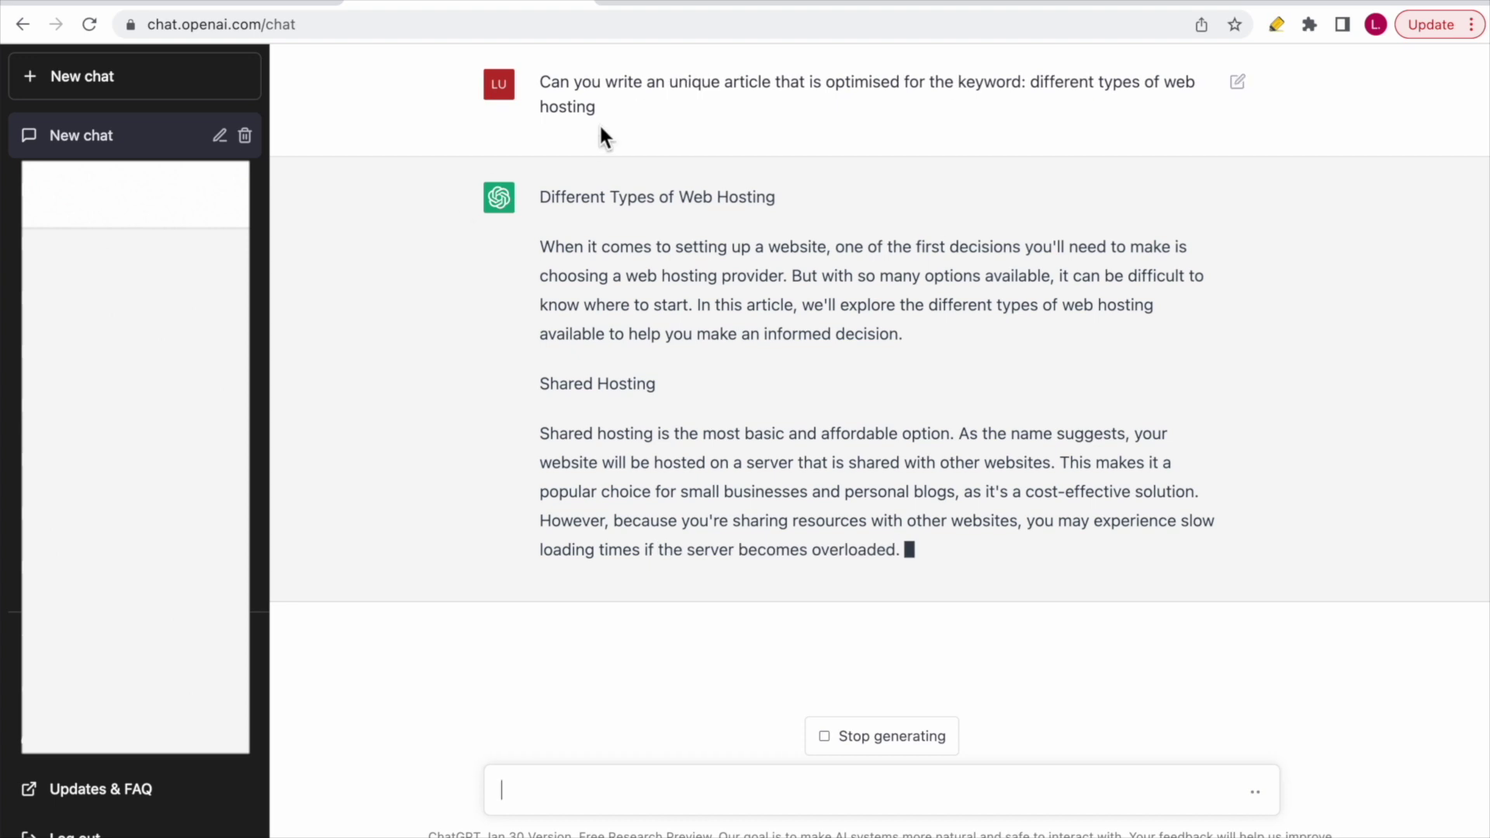
- Read through the generated article on different types of web hosting, from its introduction to its conclusion
scroll(1026, 85, up, 1)
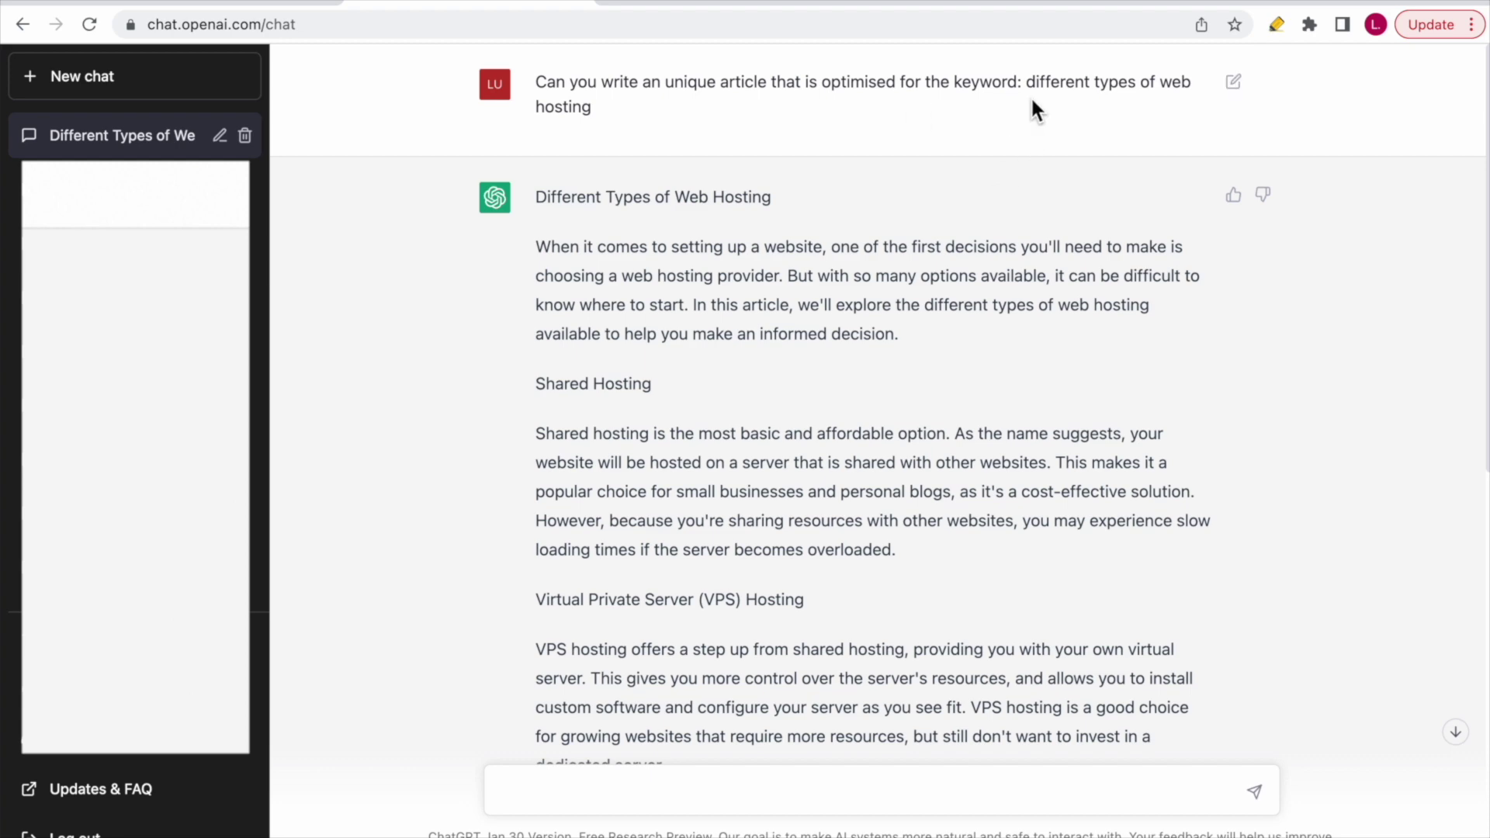
scroll(674, 306, down, 3)
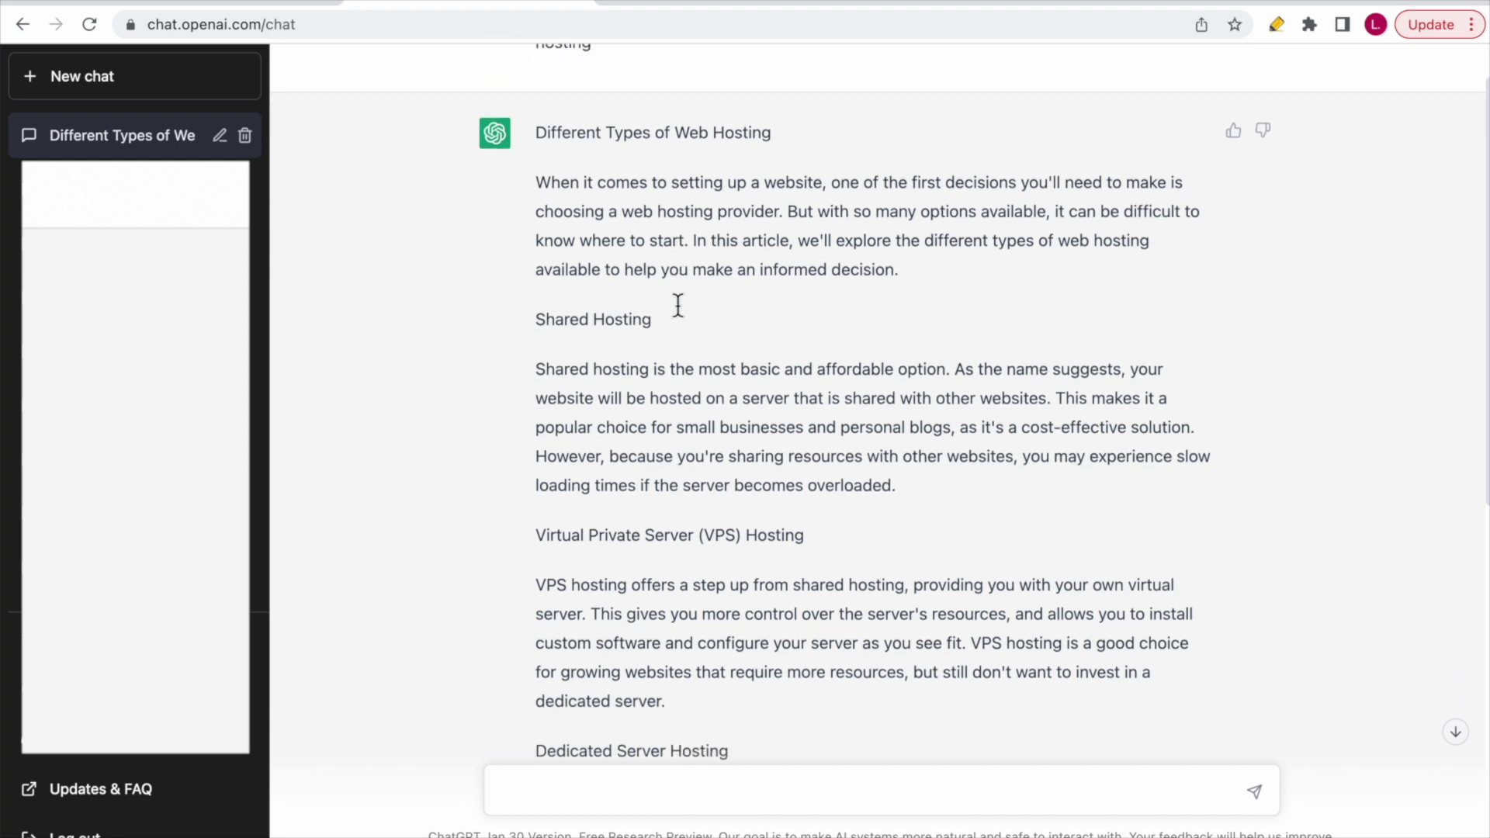
scroll(798, 187, down, 8)
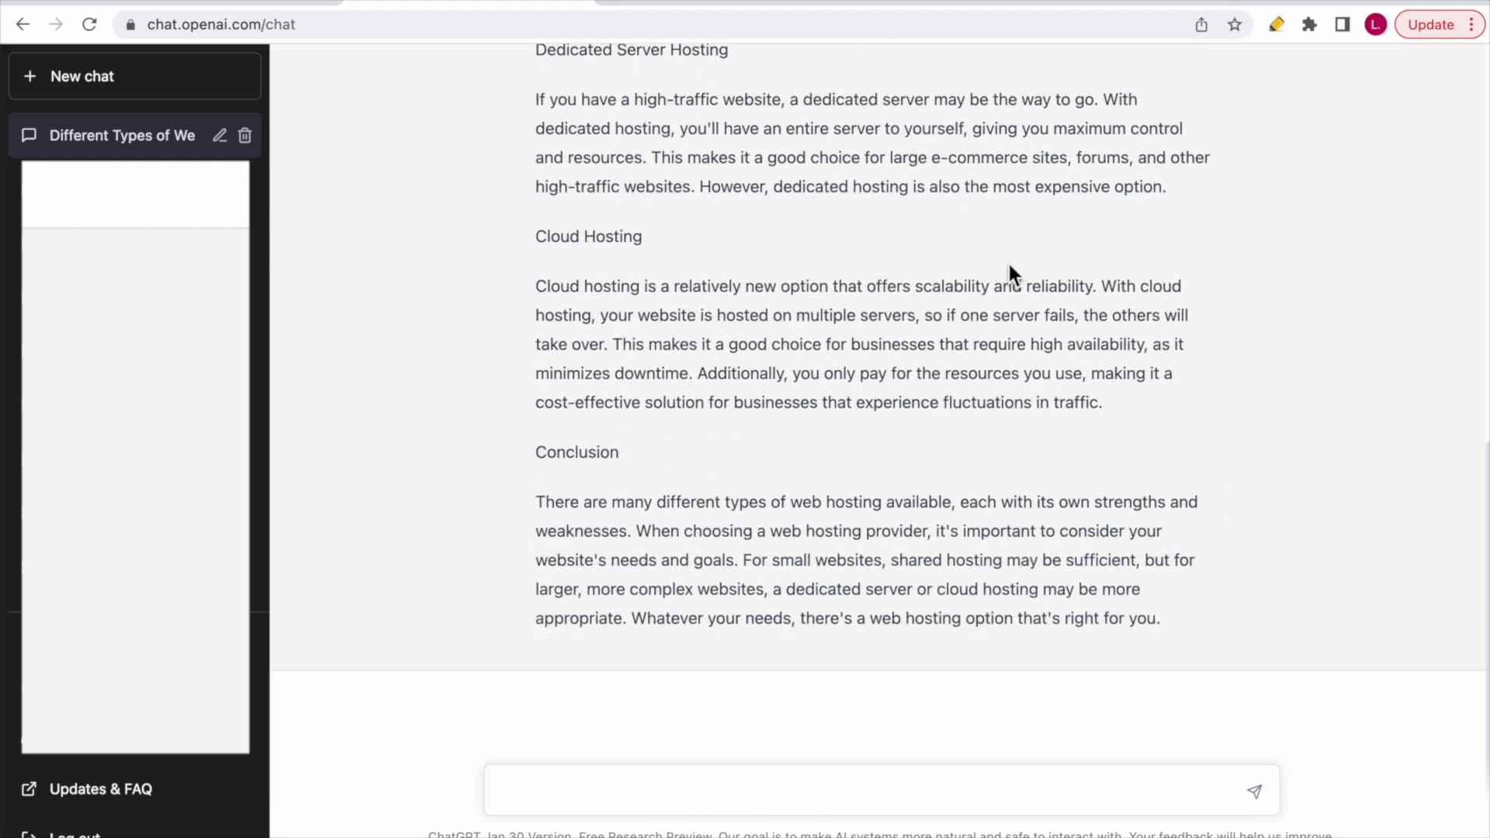
scroll(1008, 266, up, 1)
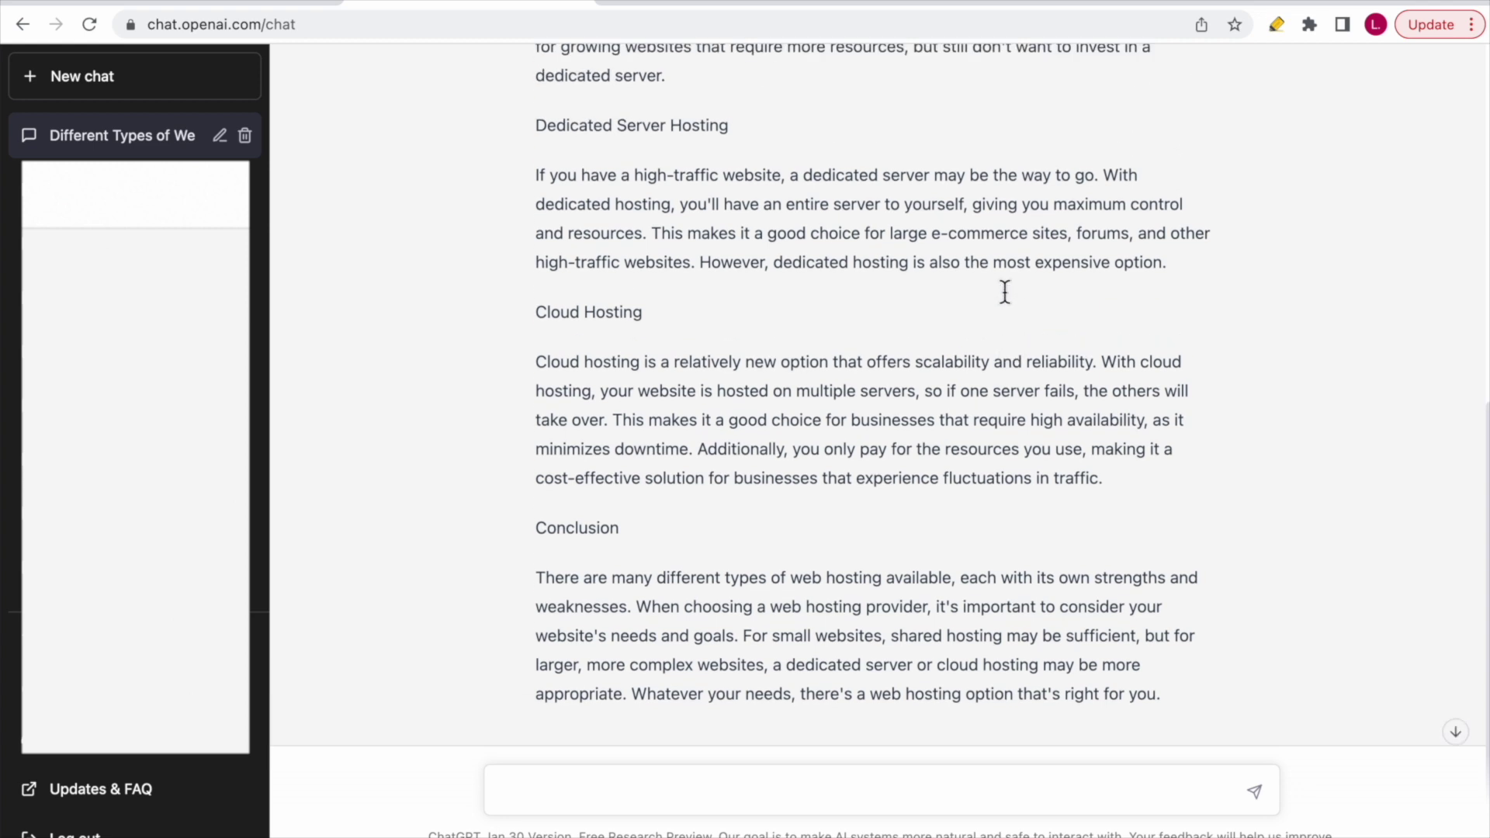
scroll(1006, 288, up, 3)
scroll(1007, 290, up, 6)
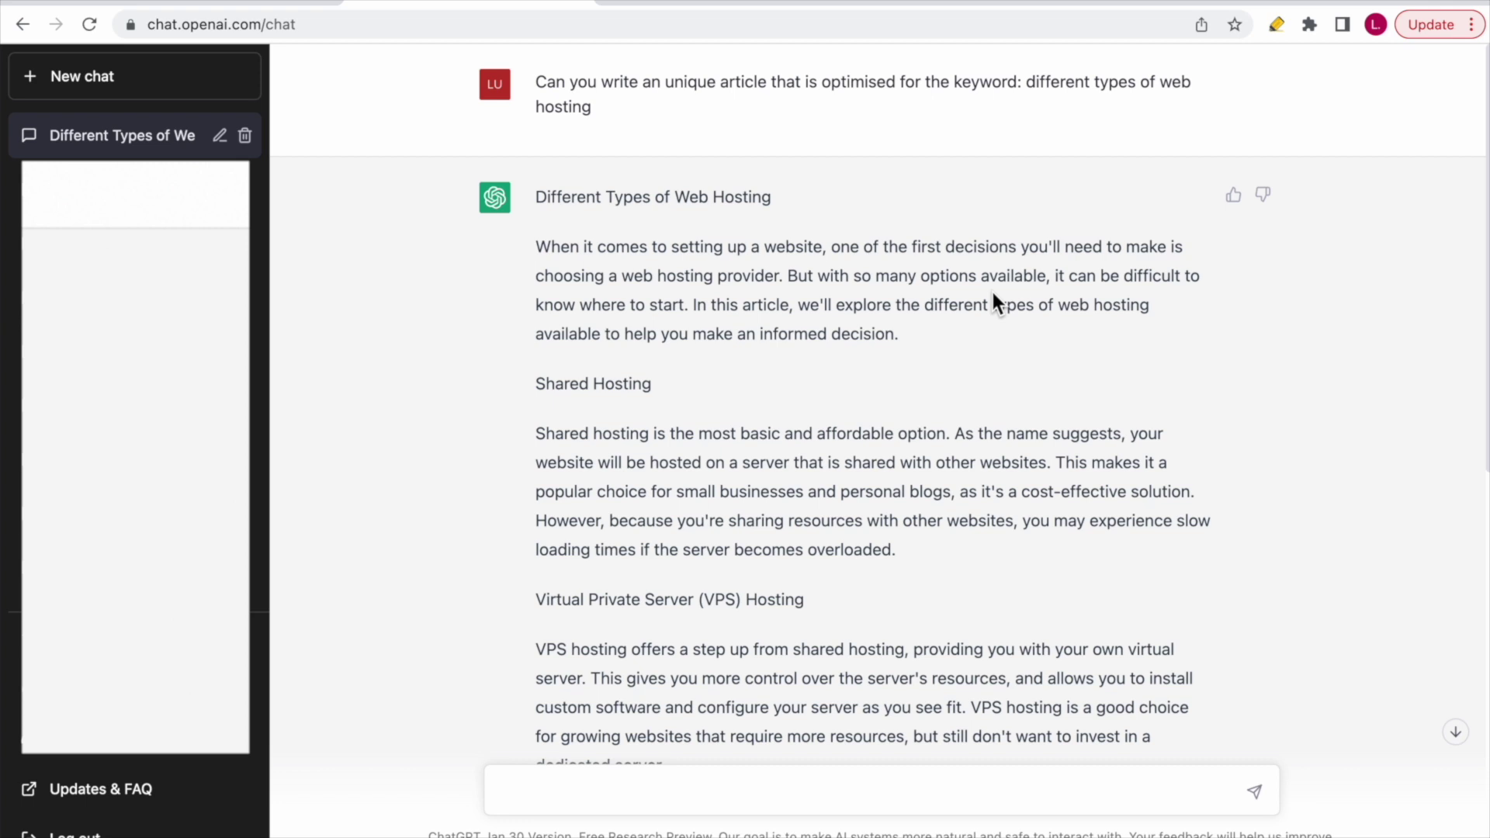
scroll(860, 575, down, 10)
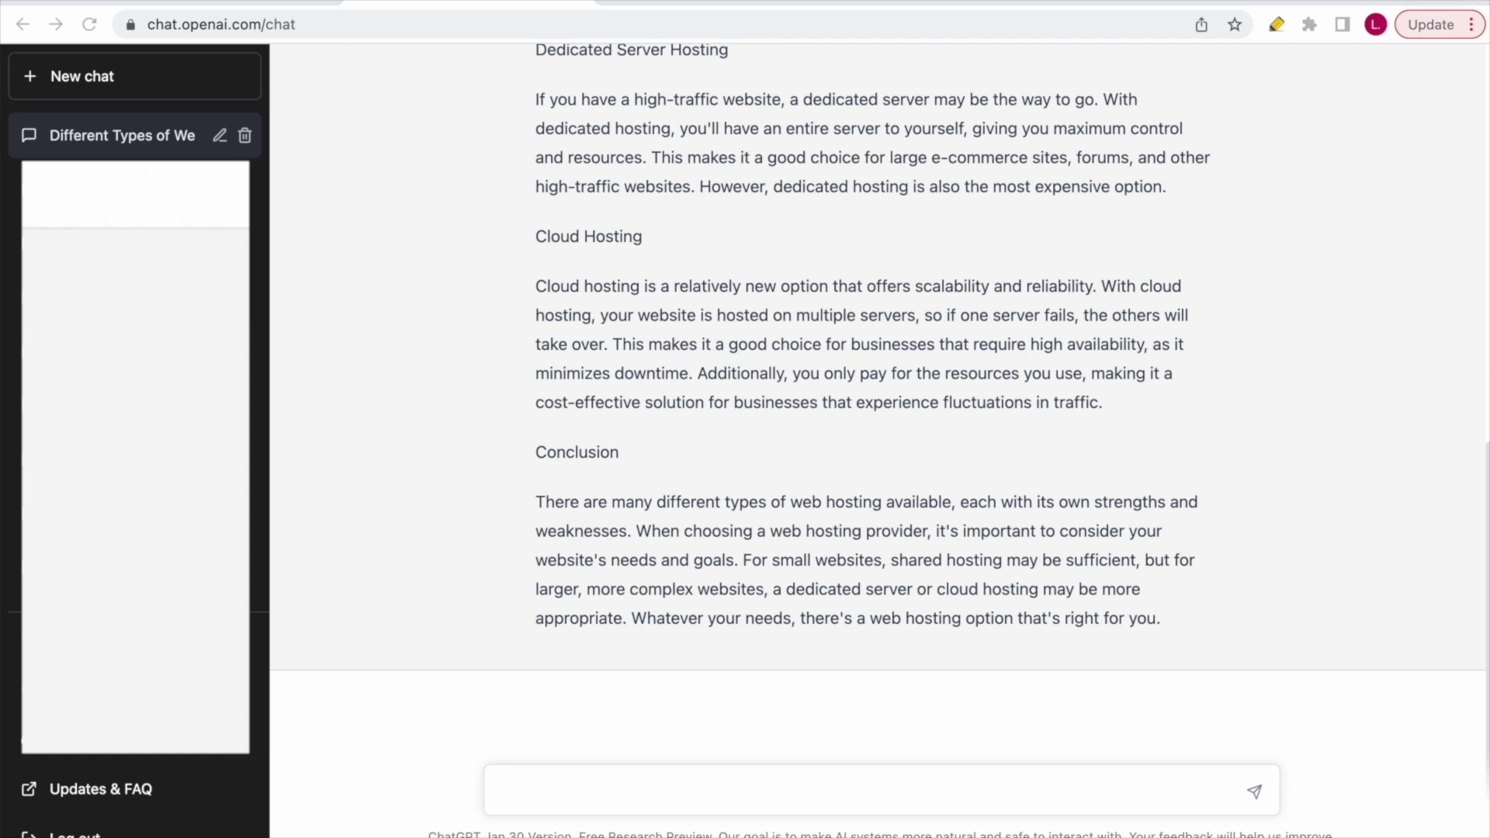
- Send the prompt "Can you give me a list of relevant longtail keywords for a website about web hosting?"
click(846, 798)
text(Can you give me a list of relevant longtail keywords for a website about web hosting?)
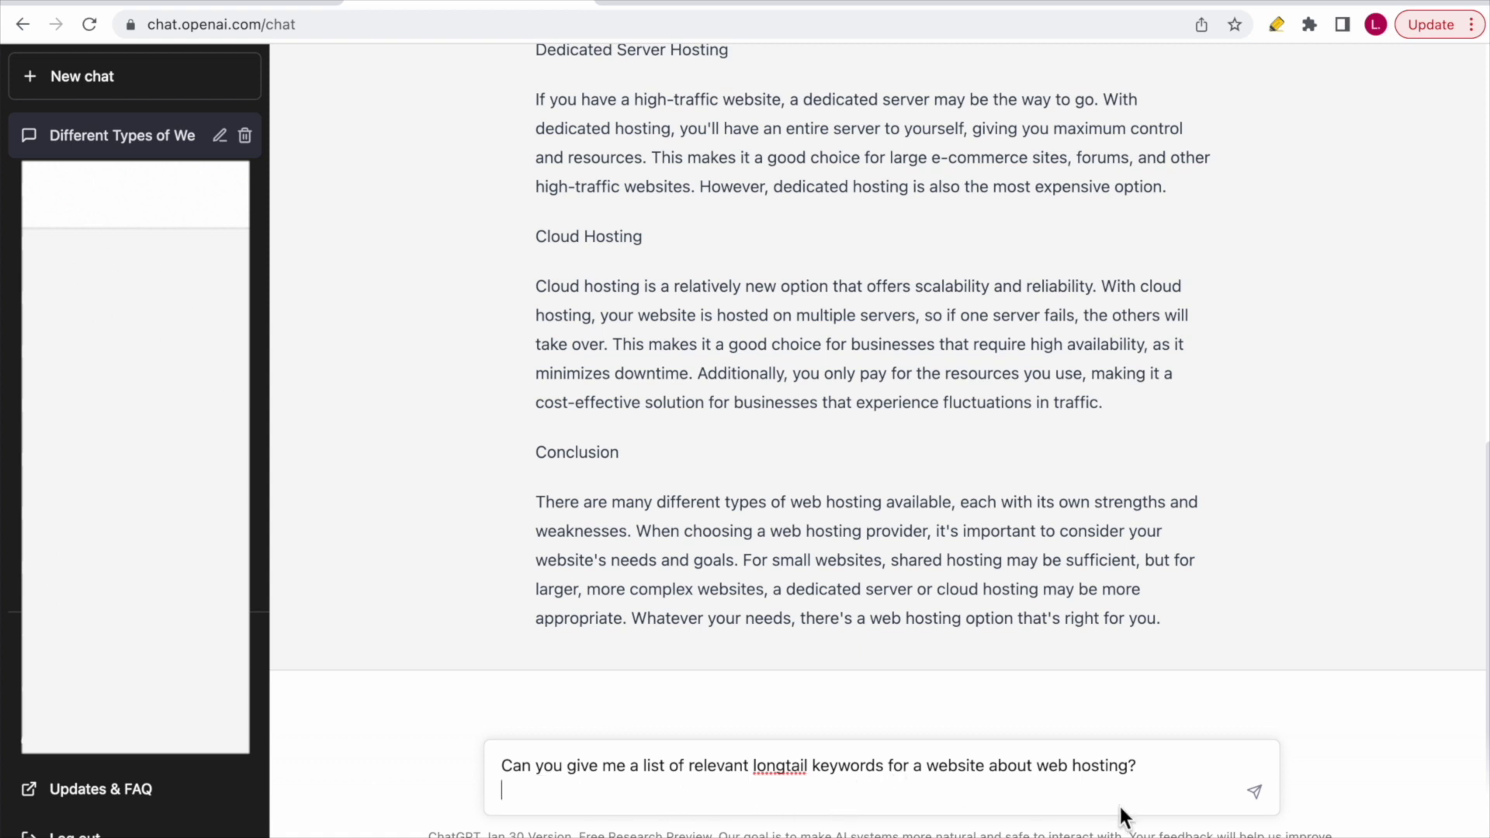
click(1254, 792)
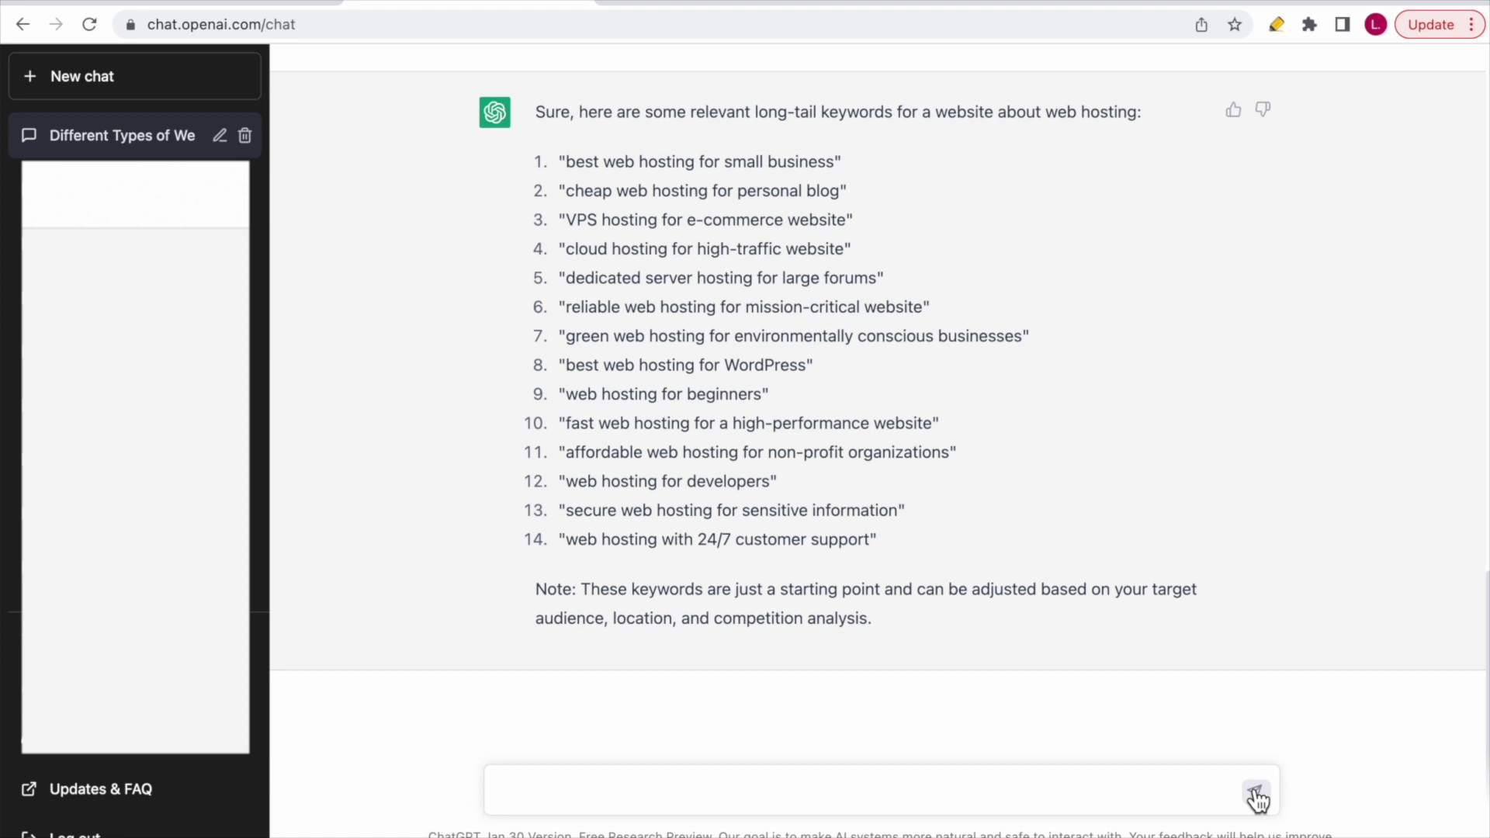
- Review the list of longtail keywords and highlight "VPS hosting for e-commerce website"
drag(934, 543, 552, 183)
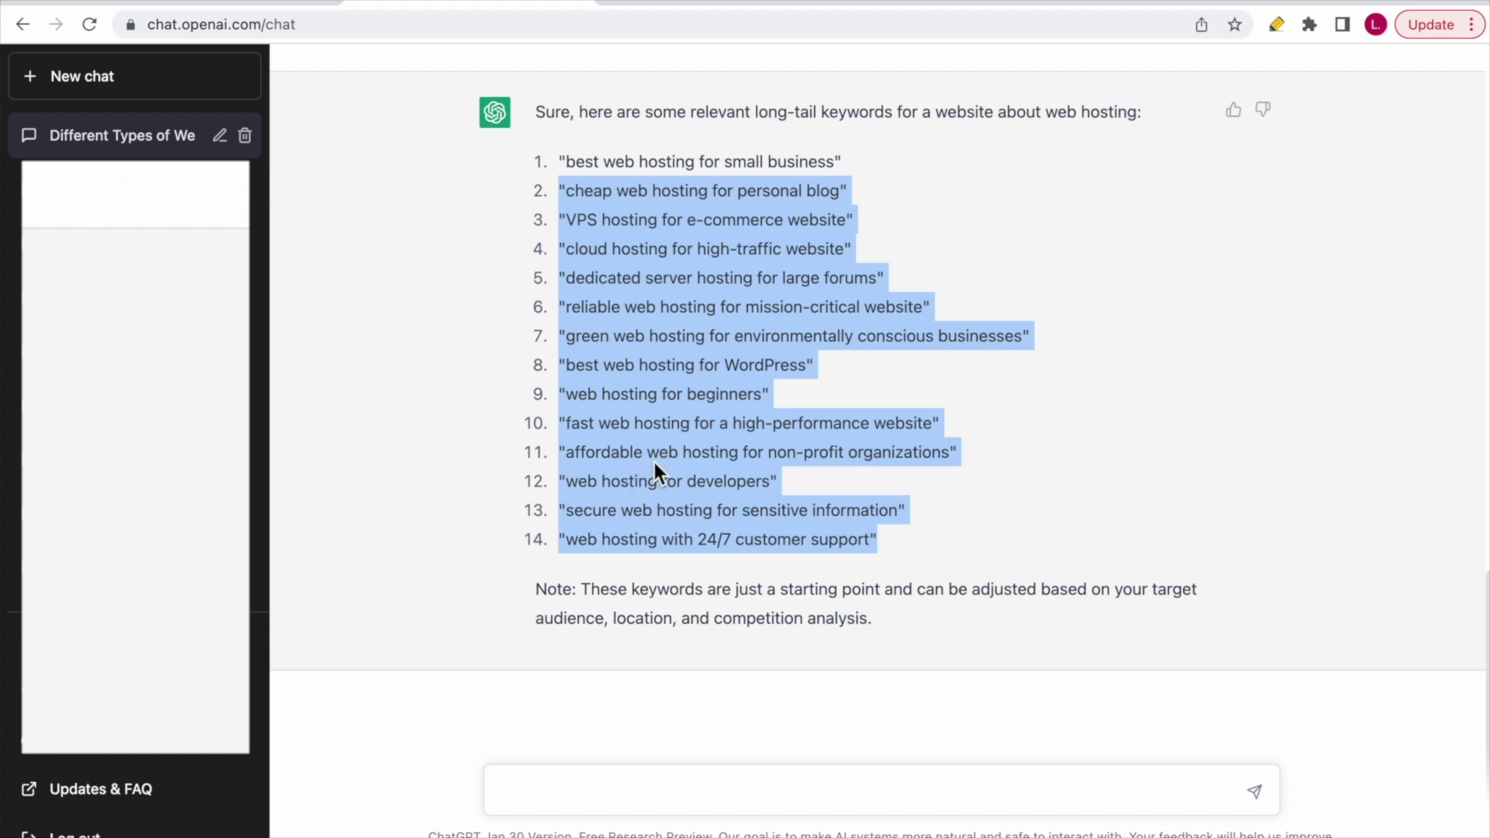
click(988, 468)
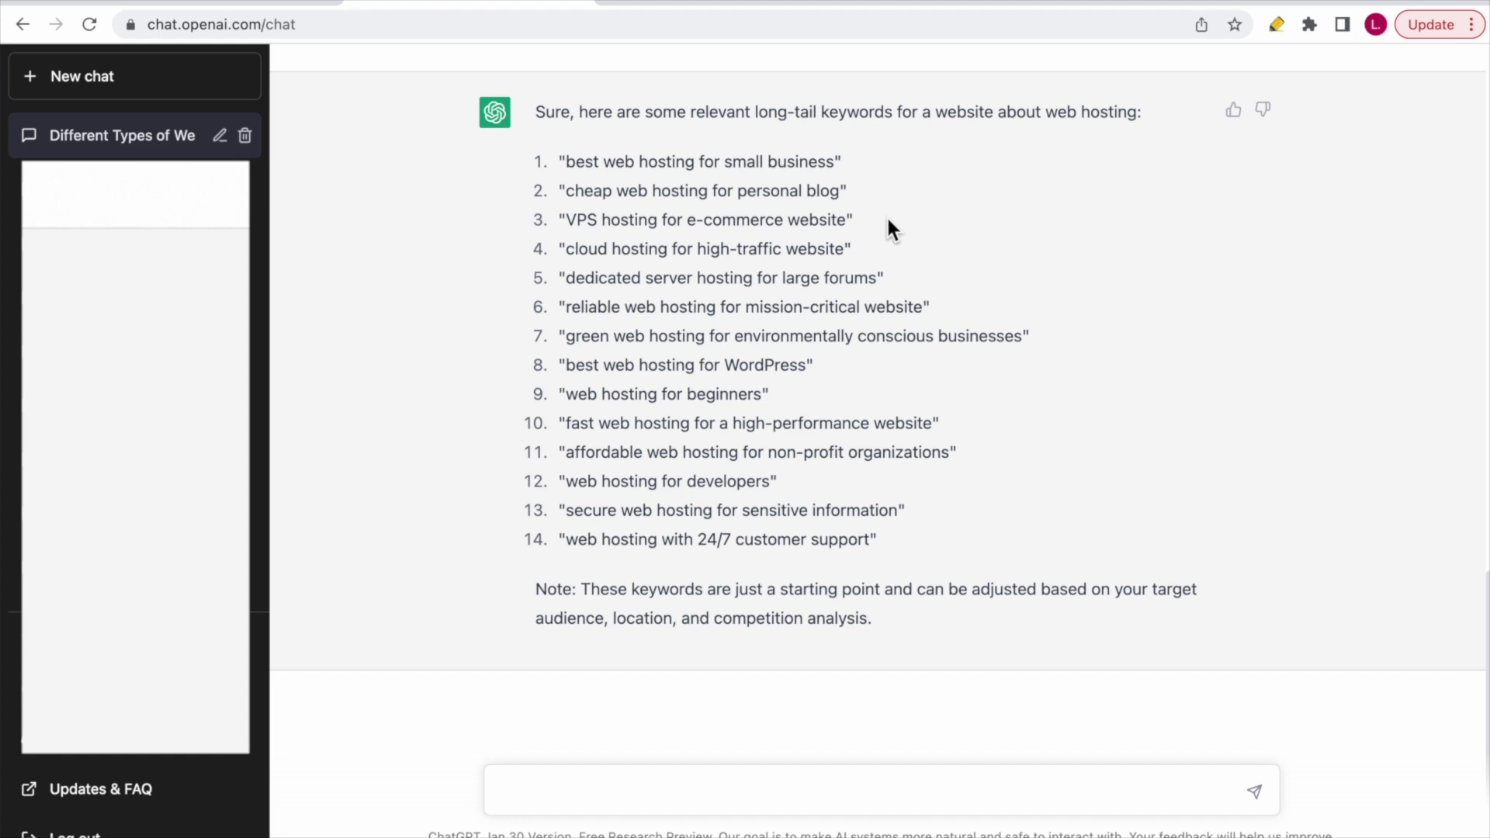
drag(889, 221, 569, 233)
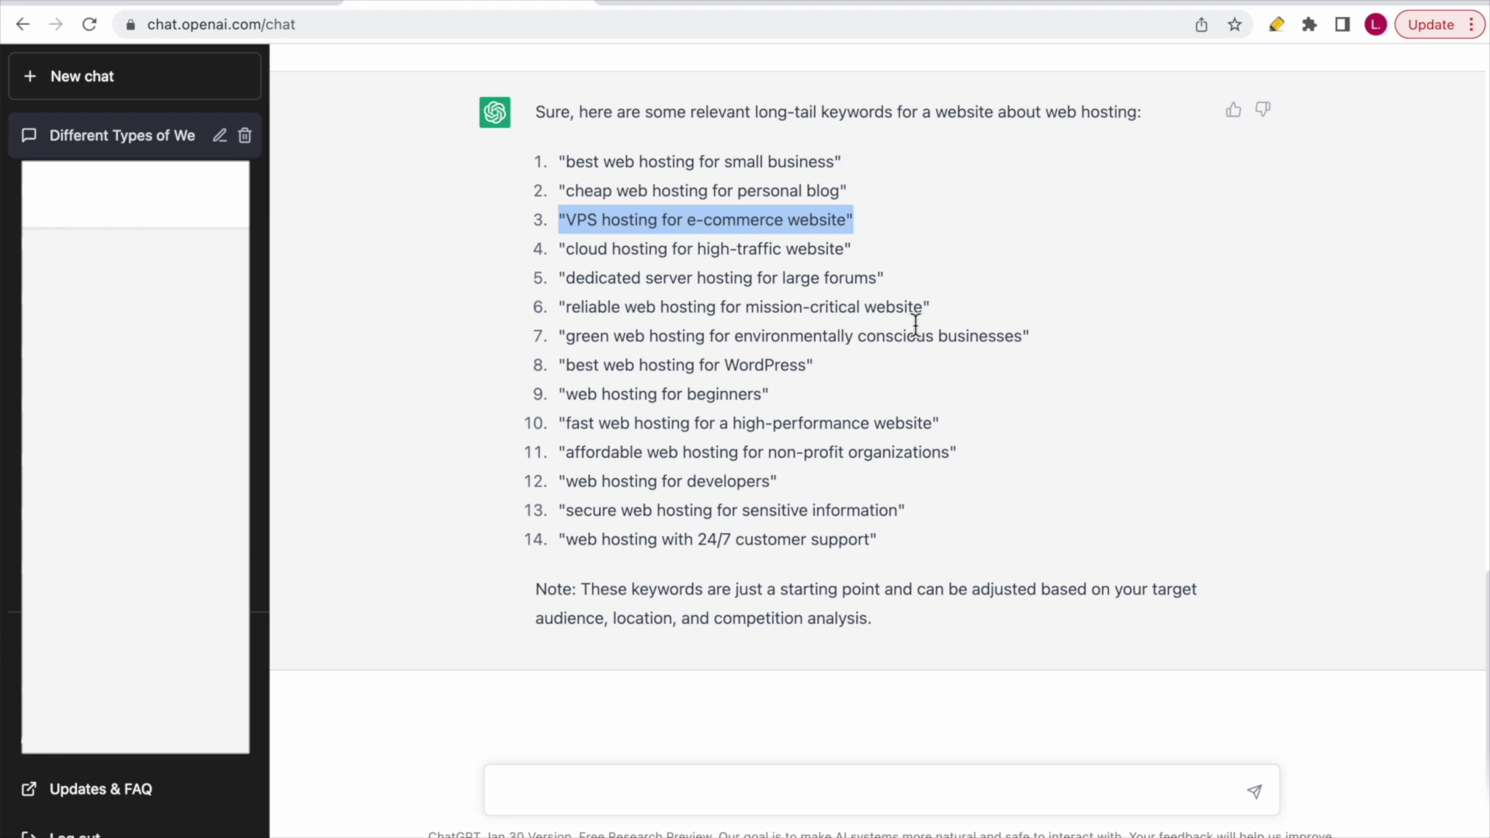
scroll(916, 325, up, 5)
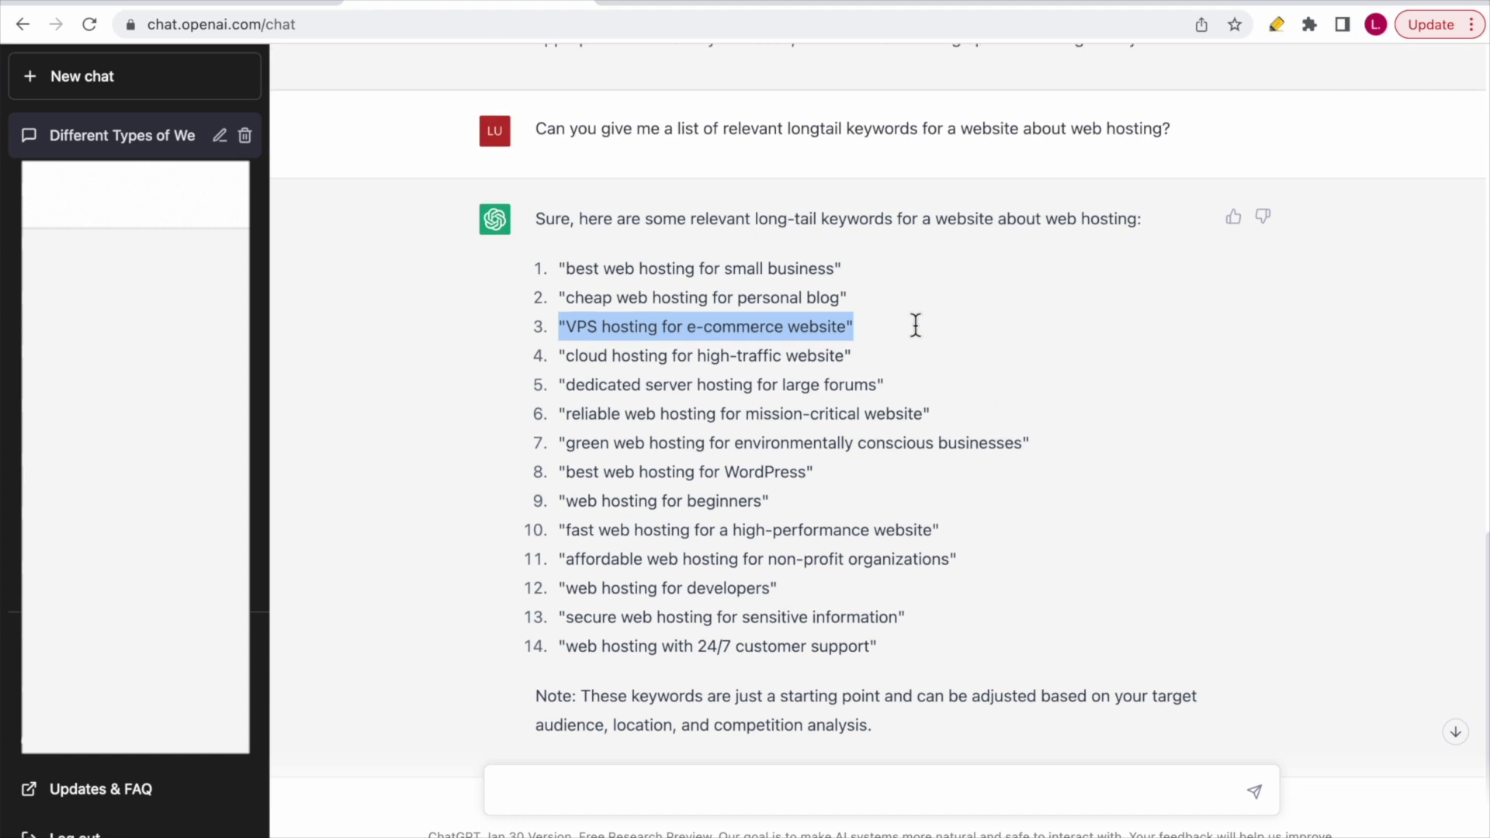